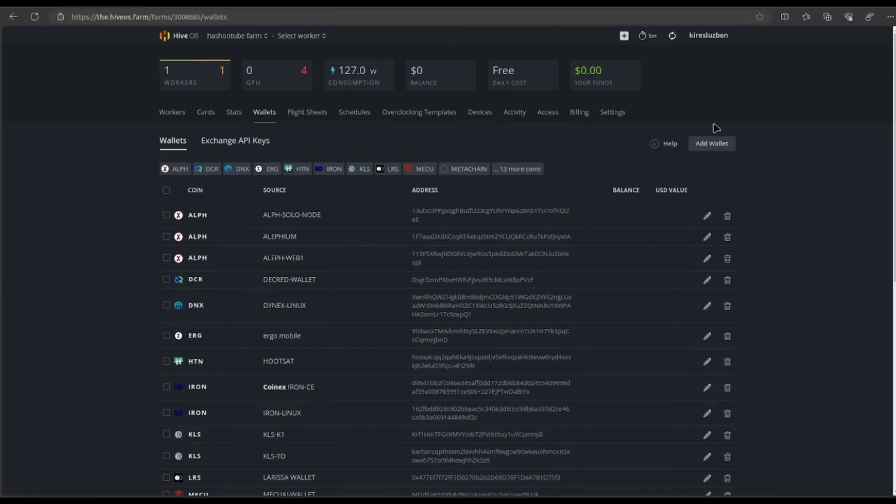
Add a wallet for the new coin ANOKAS, named ANOK, with the pasted receiving address
left_click(711, 143)
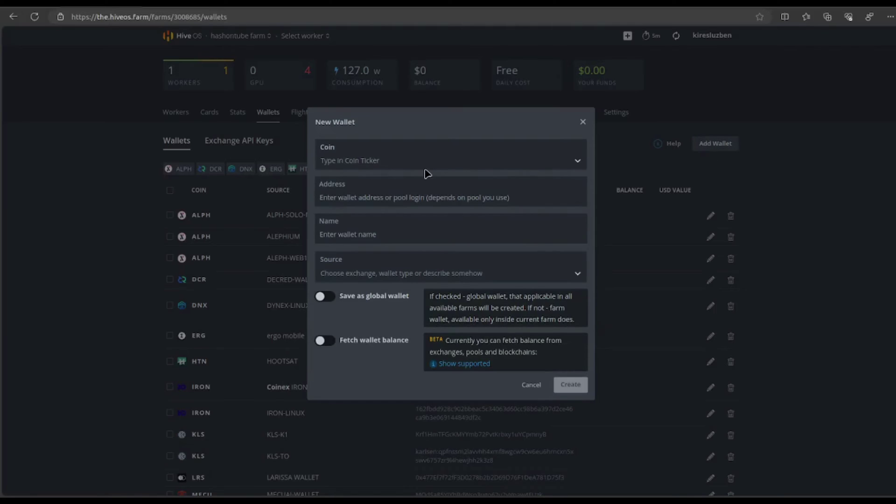
left_click(425, 163)
type("ANOKA")
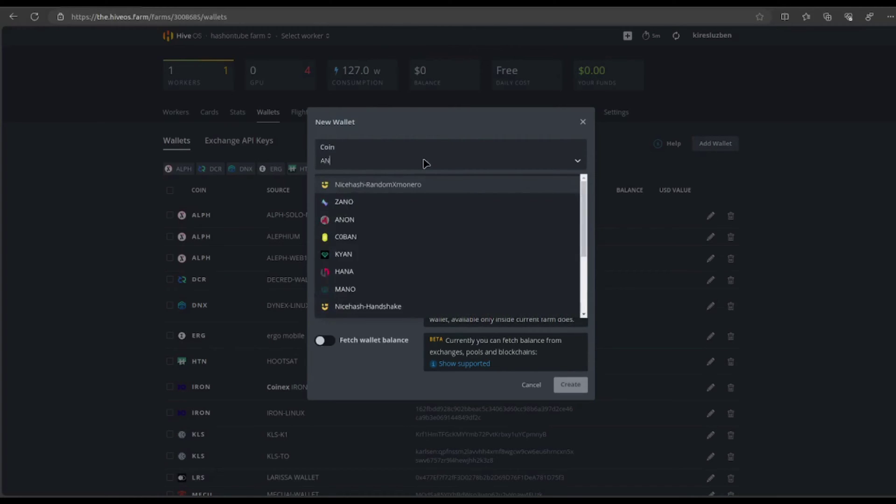
left_click(401, 186)
left_click(402, 198)
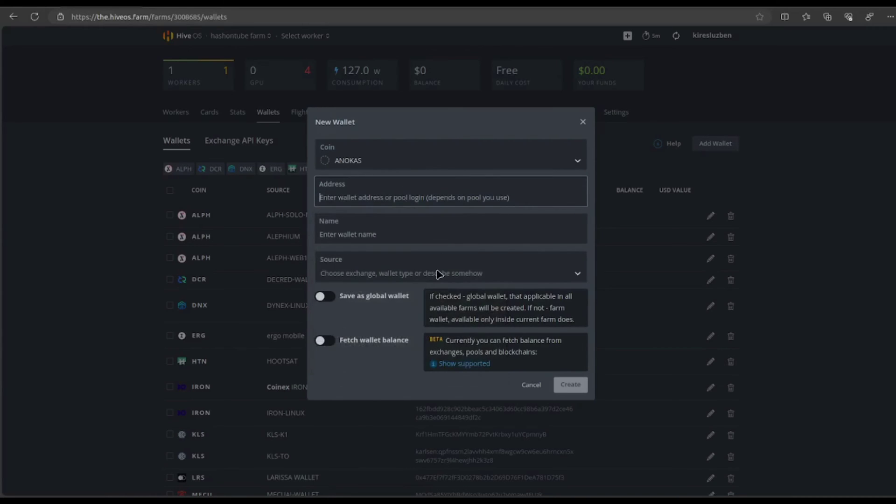
type("AJndq9VkCALJ4eyRhEGC4PHGaWBu1CMuso")
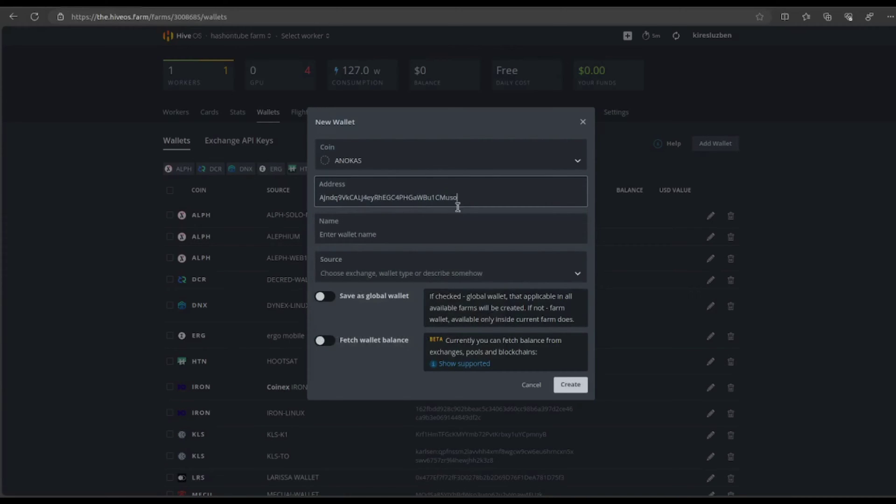
left_click(336, 232)
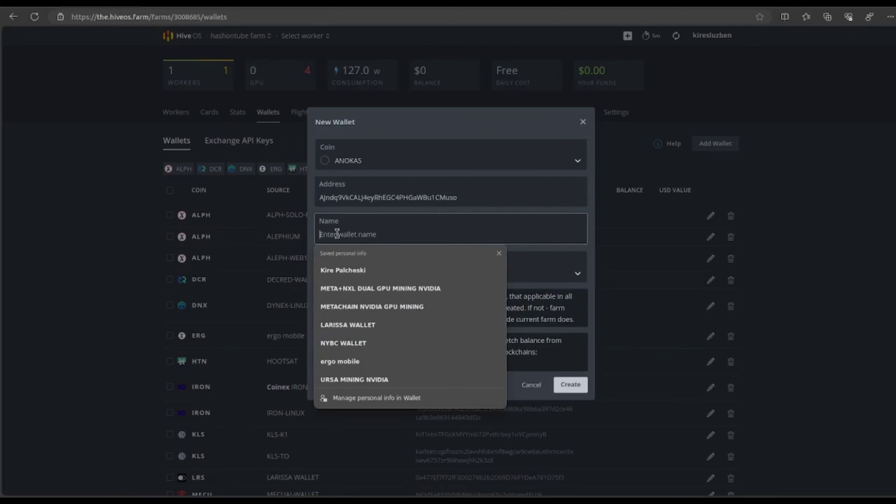
type("ANOK")
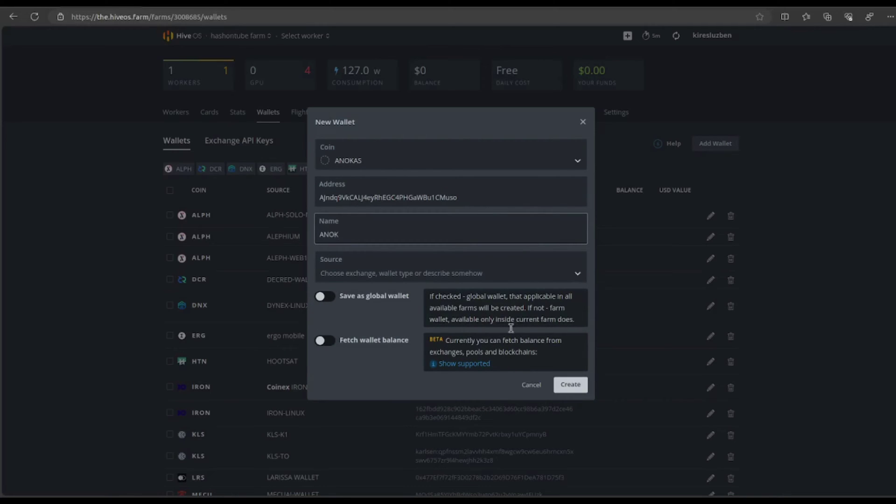
left_click(578, 384)
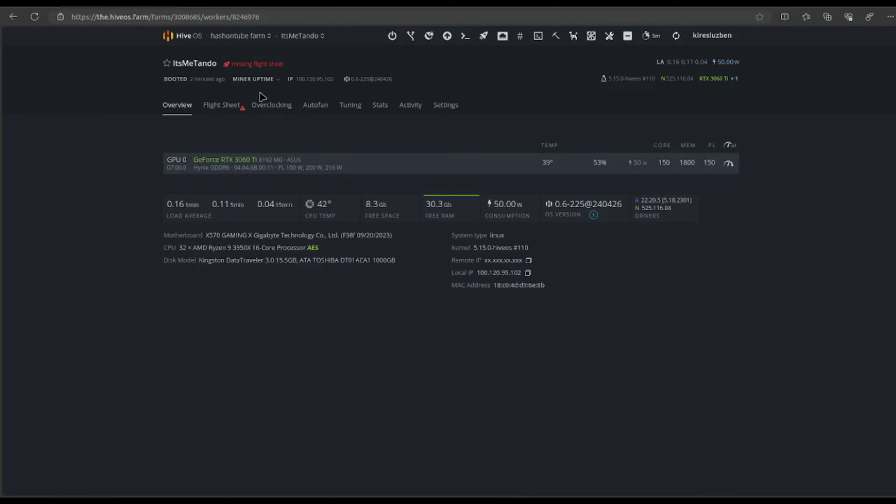
Save and apply a kawpow overclock with core offset 150, memory 1800 and power limit 150
left_click(273, 107)
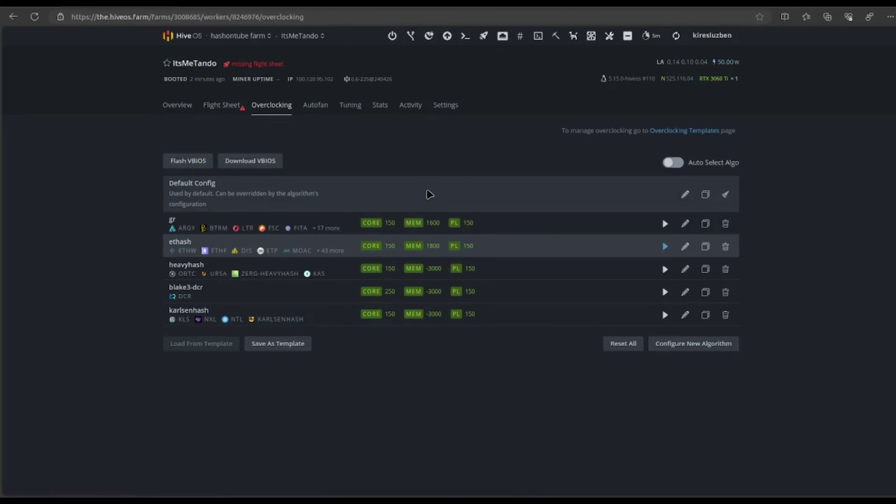
left_click(682, 346)
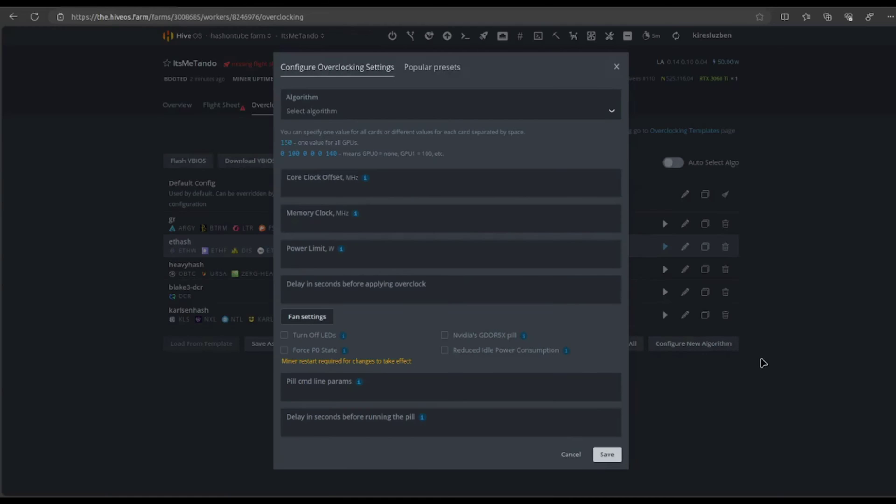
left_click(380, 114)
type("kaw")
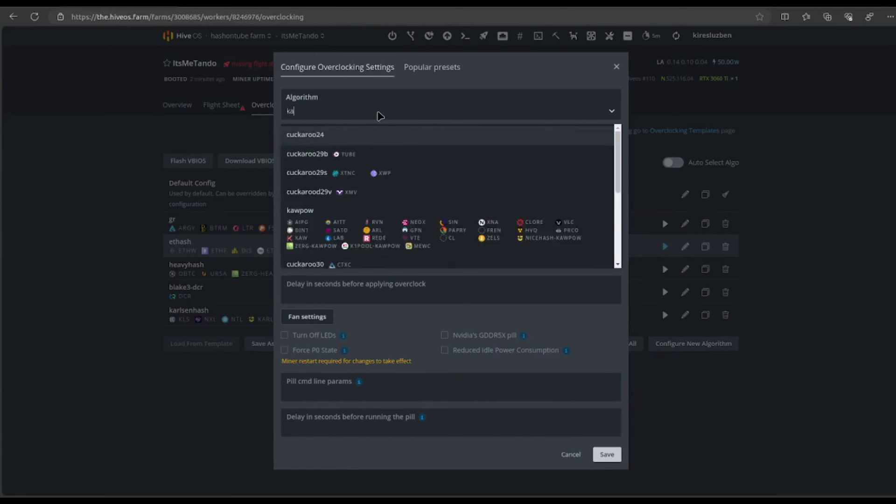
left_click(300, 140)
left_click(322, 186)
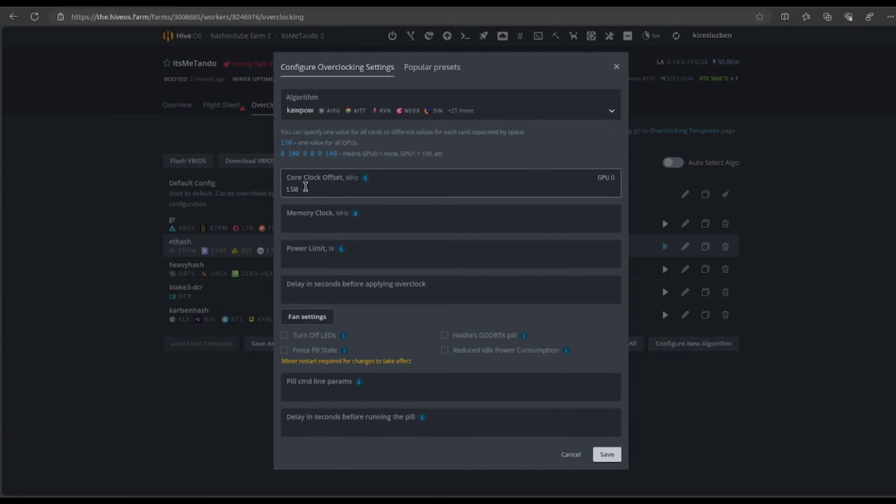
left_click(314, 226)
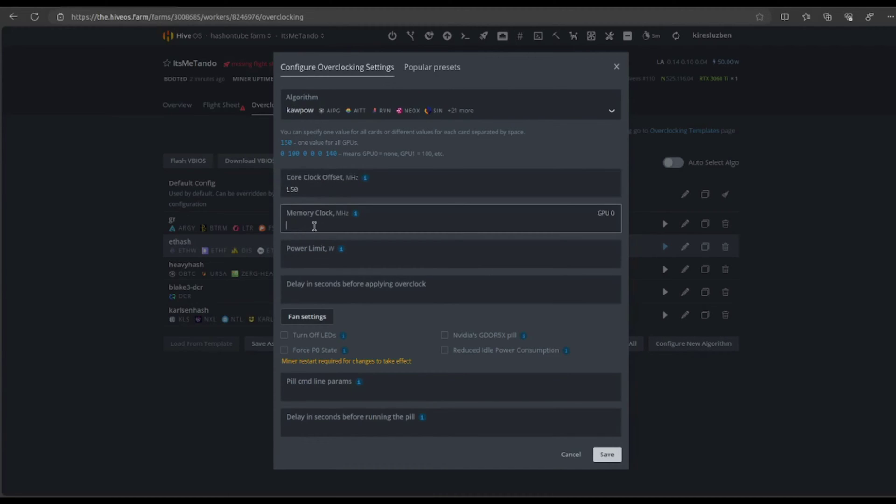
left_click(310, 253)
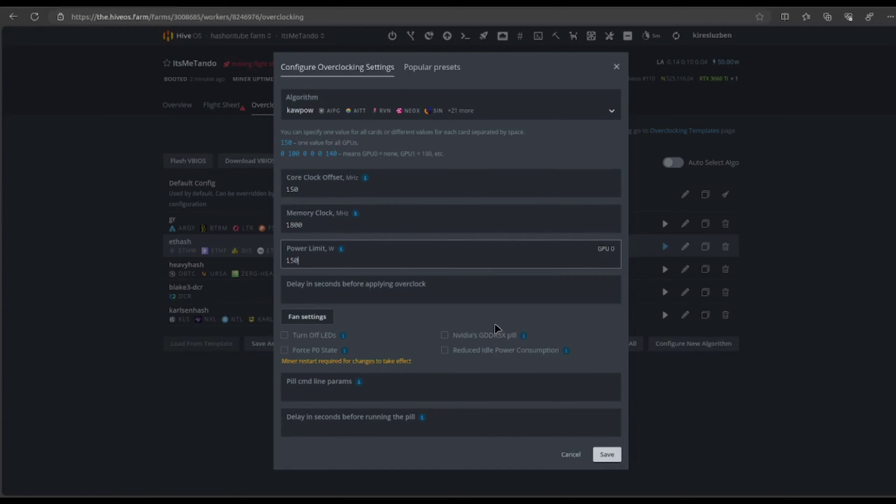
left_click(606, 458)
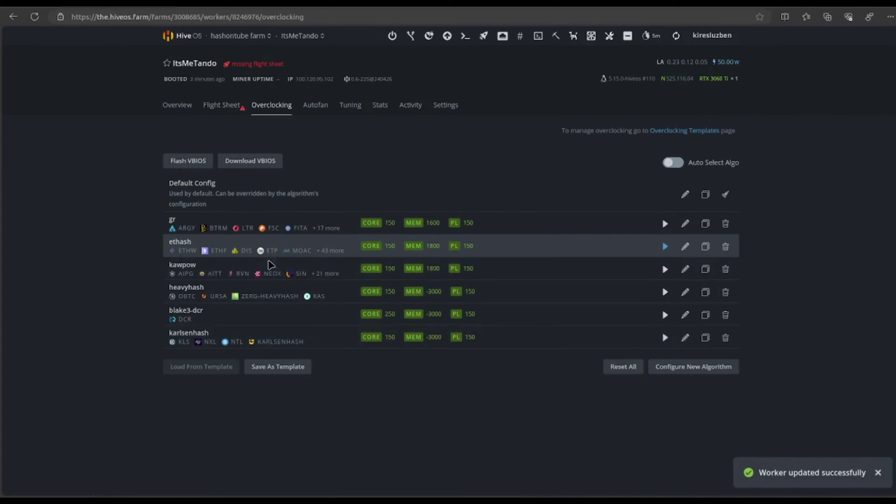
left_click(665, 269)
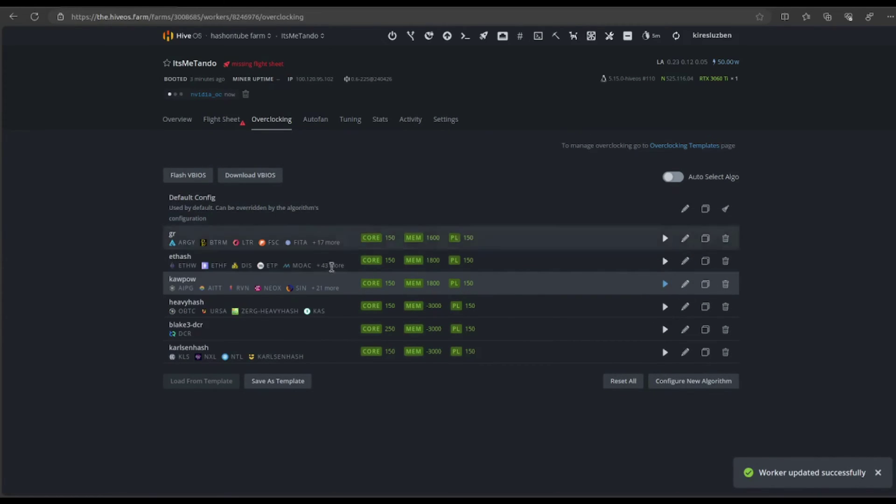
Review the saved kawpow overclock values without changes, then go to the worker's Flight Sheet tab
left_click(684, 284)
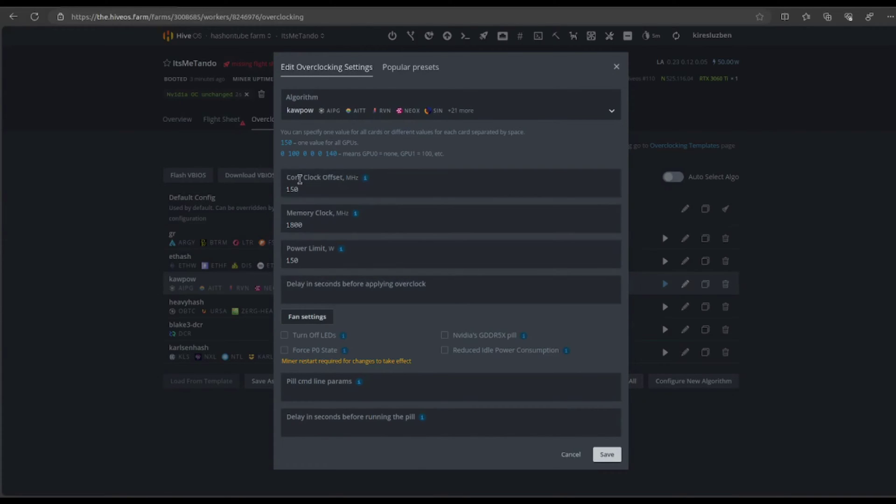
left_click(616, 66)
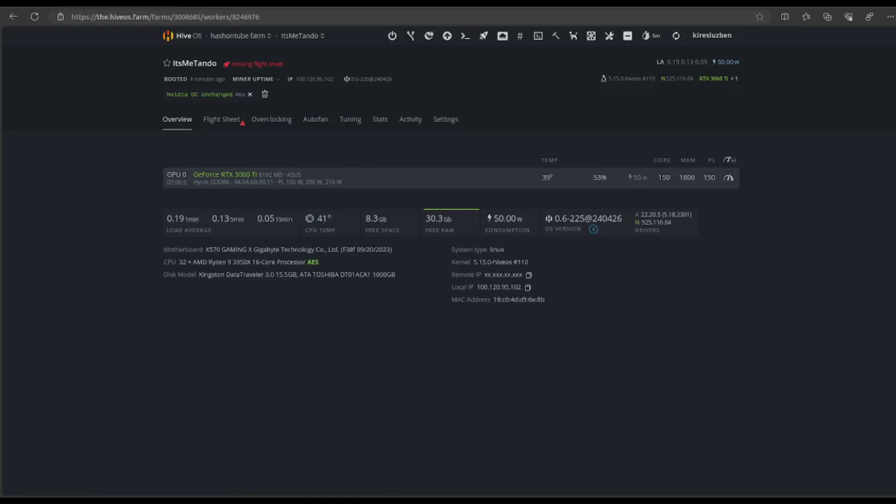
left_click(230, 124)
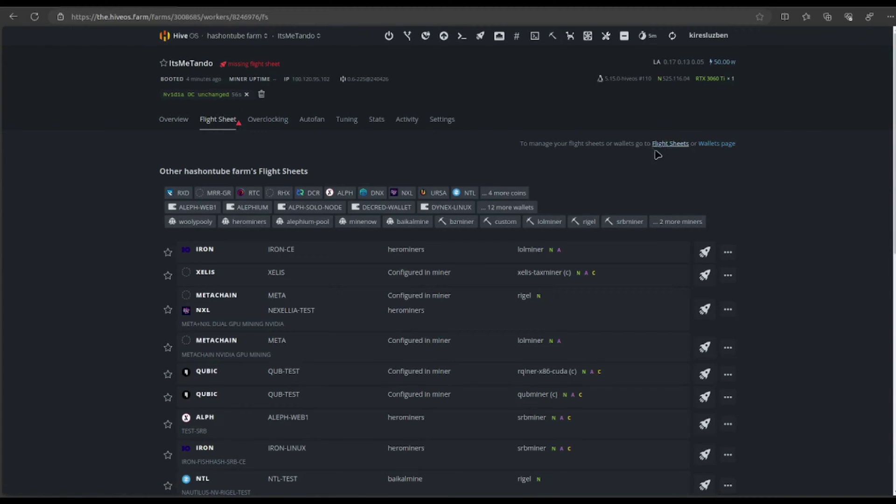
Start a flight sheet with coin ANOKAS, wallet ANOK, pool Configure in miner and T-Rex Miner
left_click(672, 145)
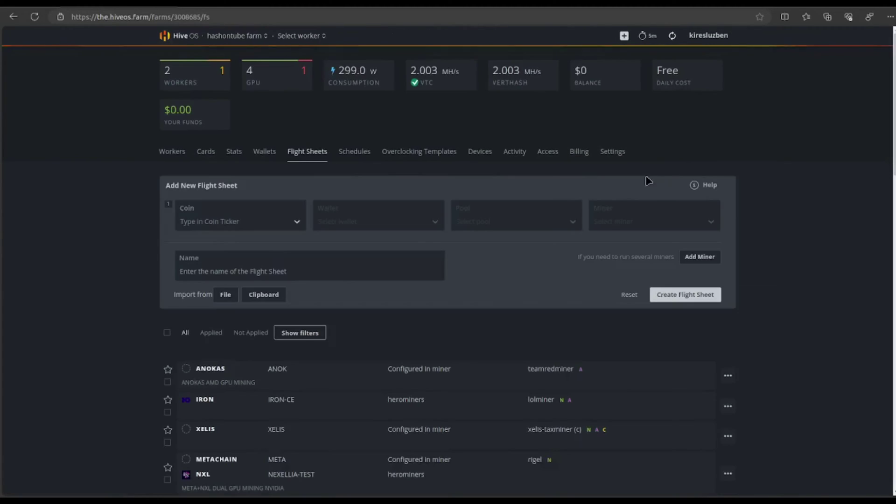
left_click(245, 223)
left_click(237, 262)
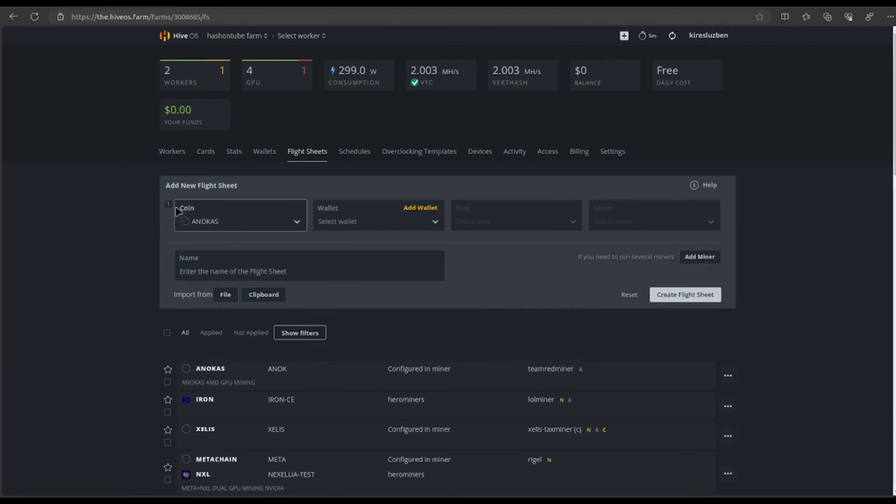
left_click(371, 229)
left_click(352, 247)
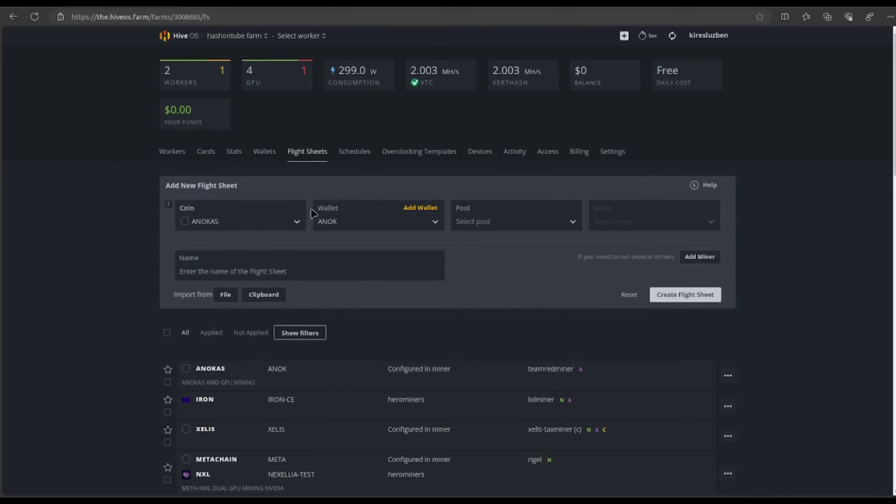
left_click(484, 223)
left_click(491, 252)
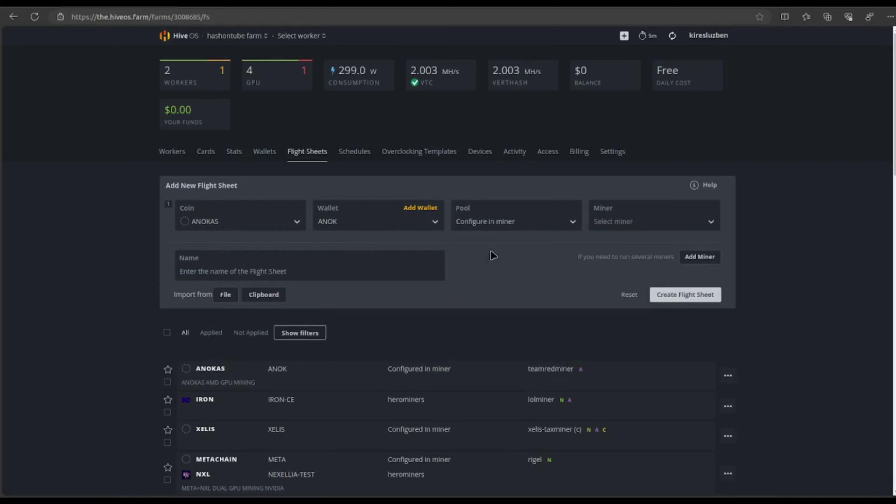
left_click(628, 225)
type("t-")
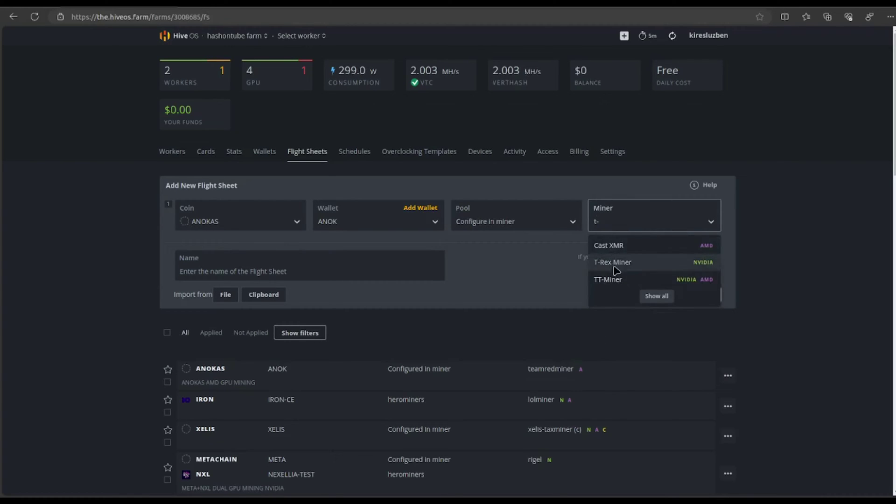
left_click(613, 262)
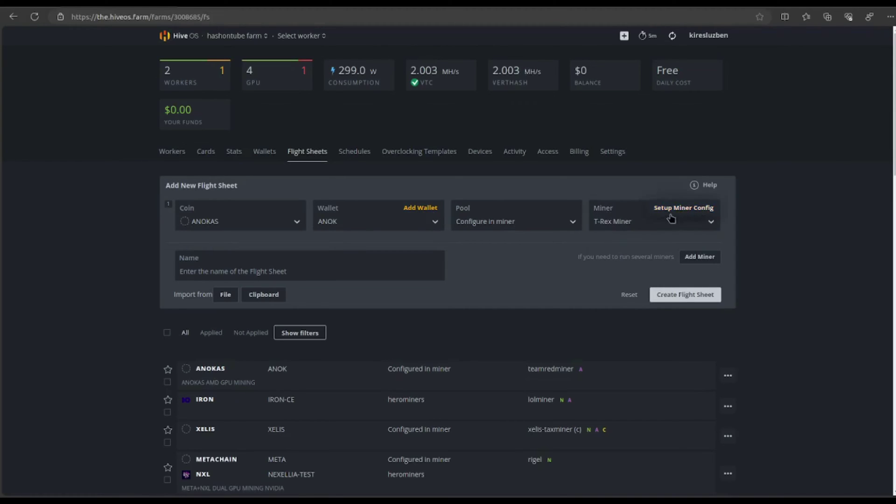
left_click(684, 210)
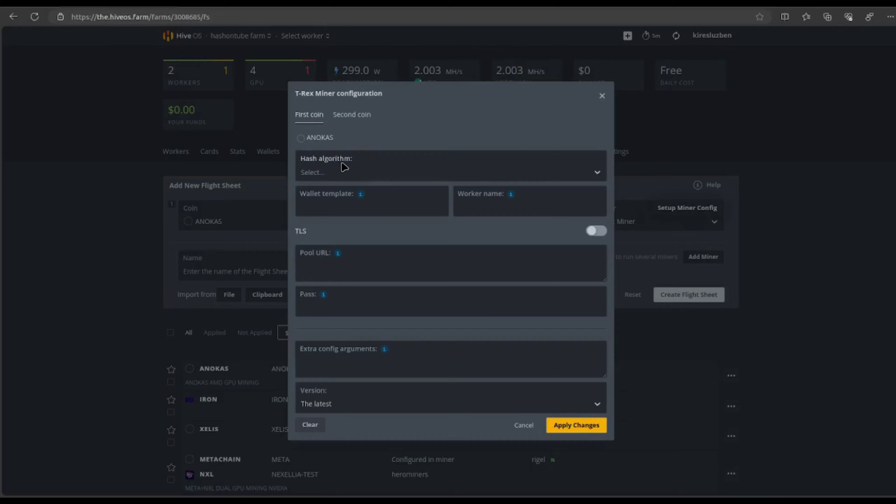
Set the T-Rex hash algorithm to kawpow
left_click(334, 176)
type("kaw")
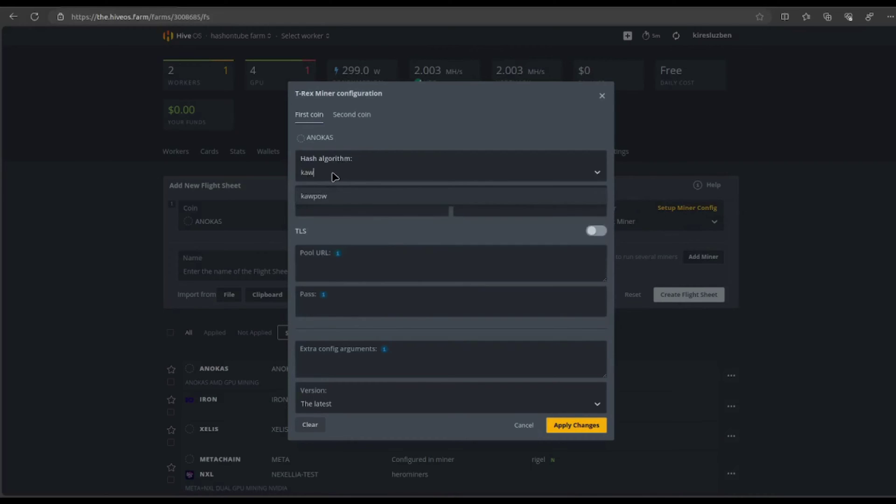
left_click(321, 199)
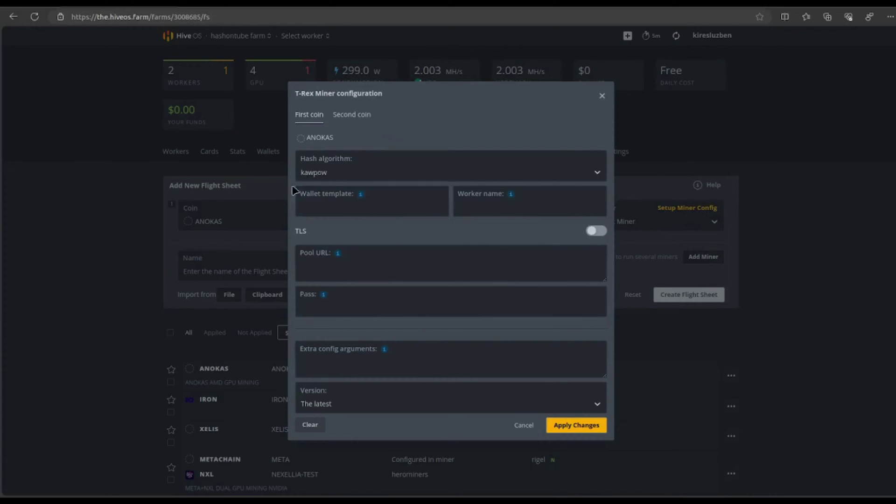
Build the wallet template as %WAL%.%WORKER_NAME% using the variable chips
mouse_move(360, 196)
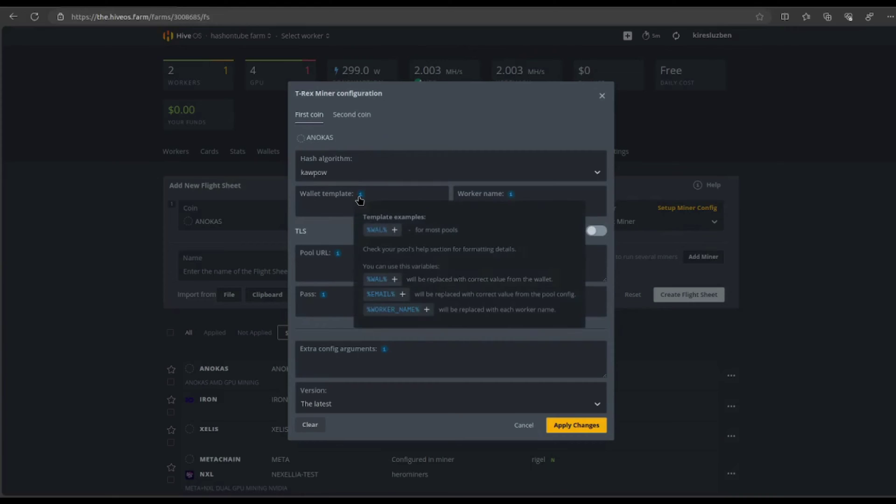
left_click(380, 231)
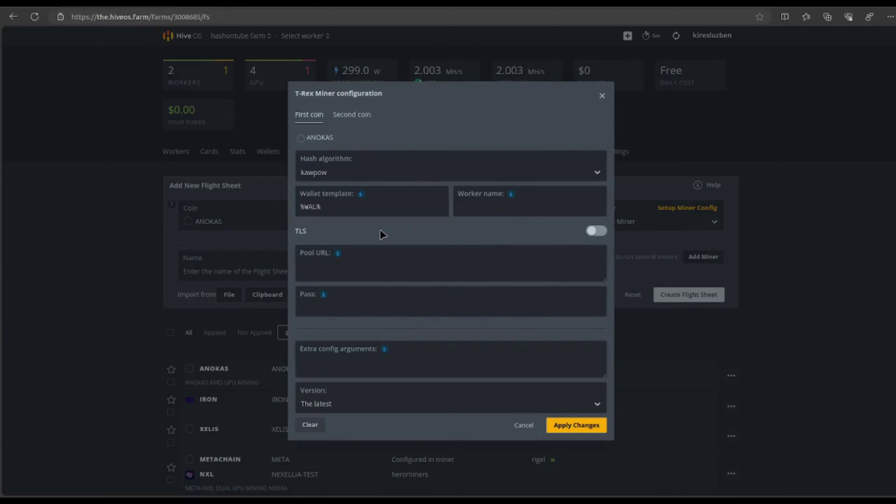
mouse_move(511, 194)
left_click(525, 271)
double_click(496, 208)
key("ctrl+a")
key("BackSpace")
left_click(366, 210)
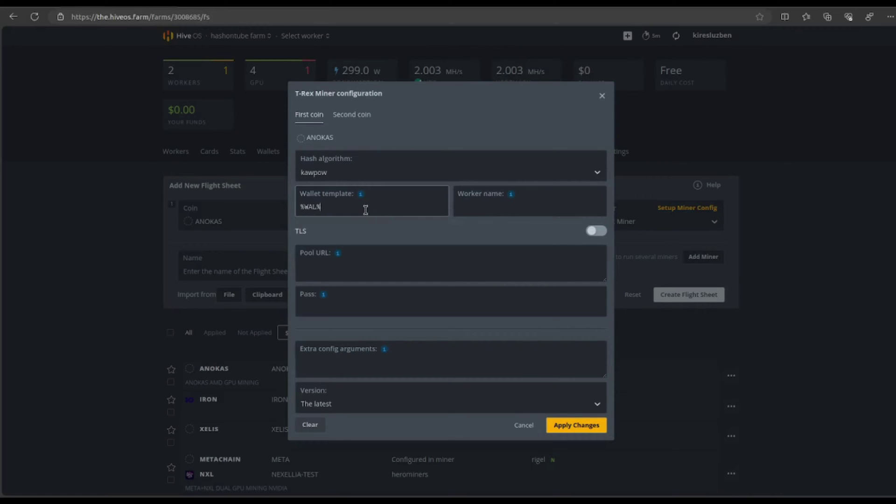
type(".")
type("%WORKER_NAME%")
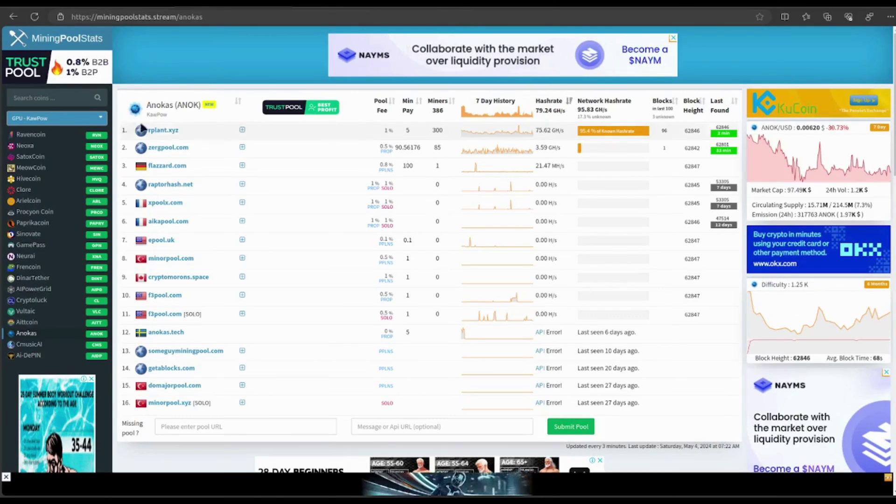
Open Rplant pool's anokas connection details and scroll to the miner config section
left_click(161, 131)
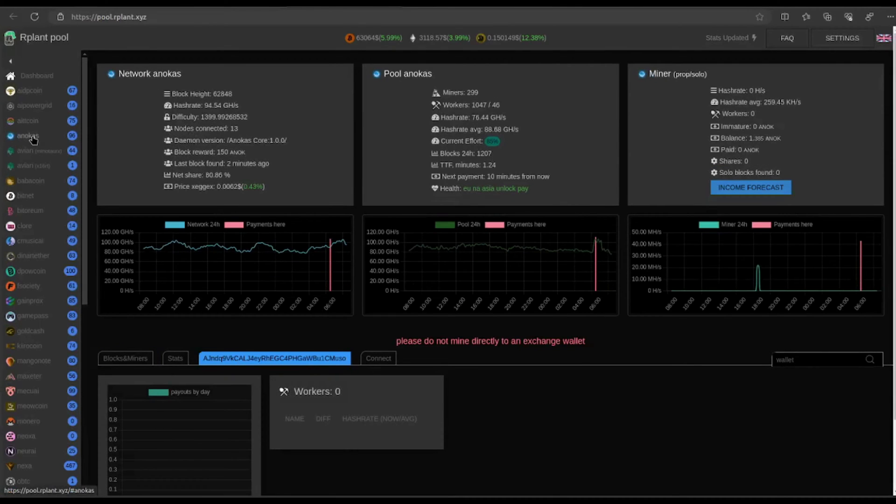
left_click(29, 136)
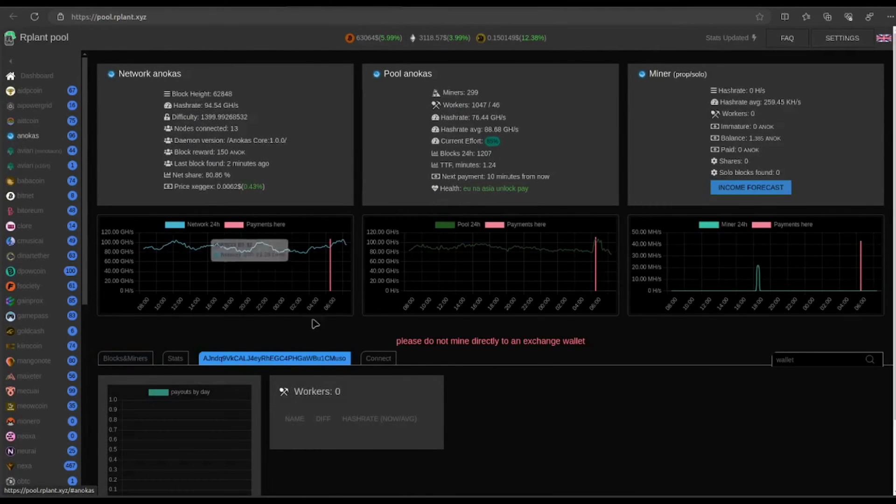
left_click(379, 359)
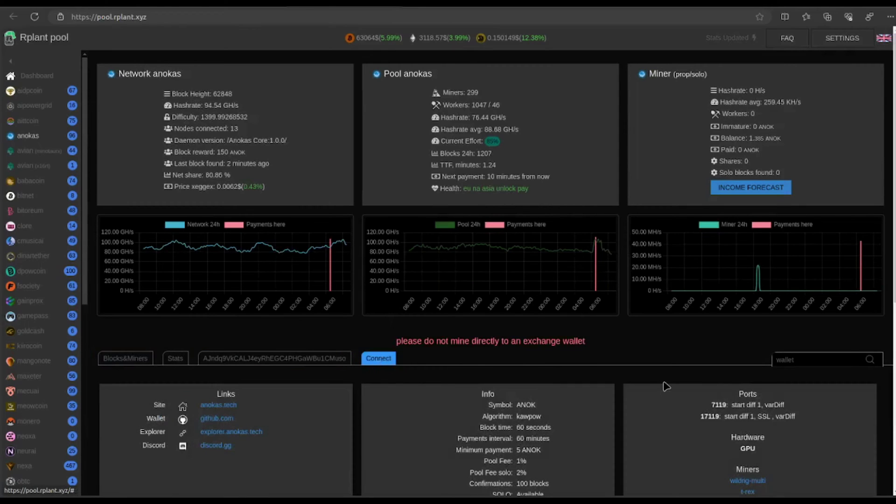
scroll(666, 389, "down", 7)
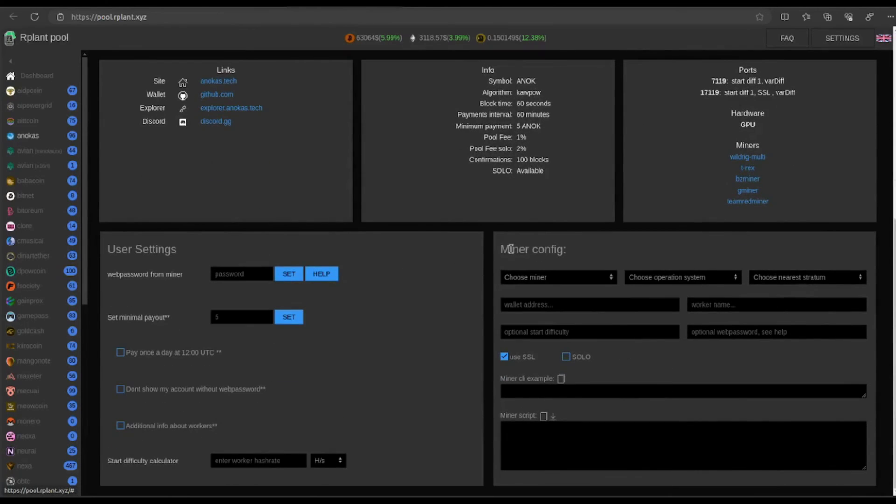
left_click_drag(499, 249, 566, 251)
Generate the t-rex, Windows, Europe config and copy its stratum address
left_click(552, 276)
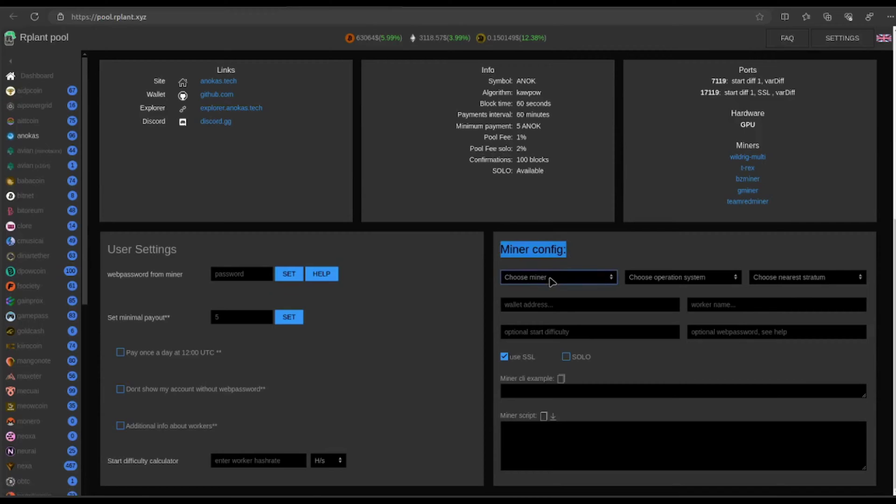
left_click(539, 302)
left_click(658, 282)
left_click(652, 293)
left_click(761, 280)
left_click(763, 298)
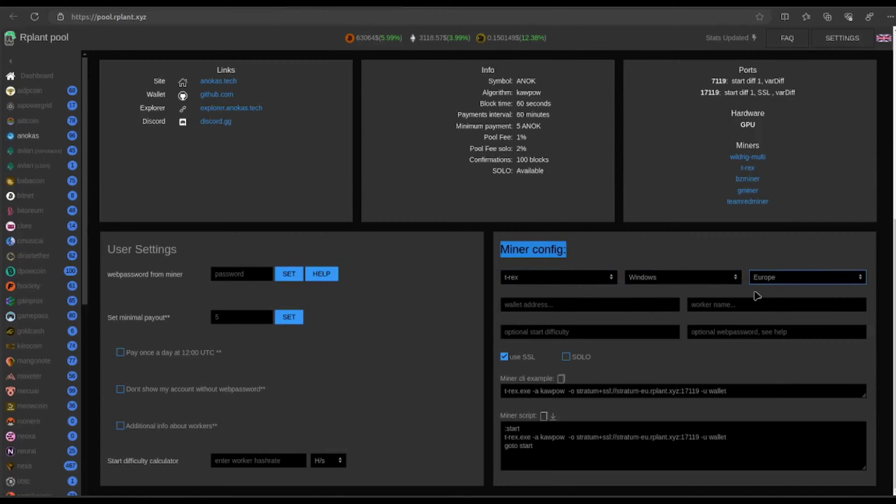
left_click_drag(577, 391, 697, 394)
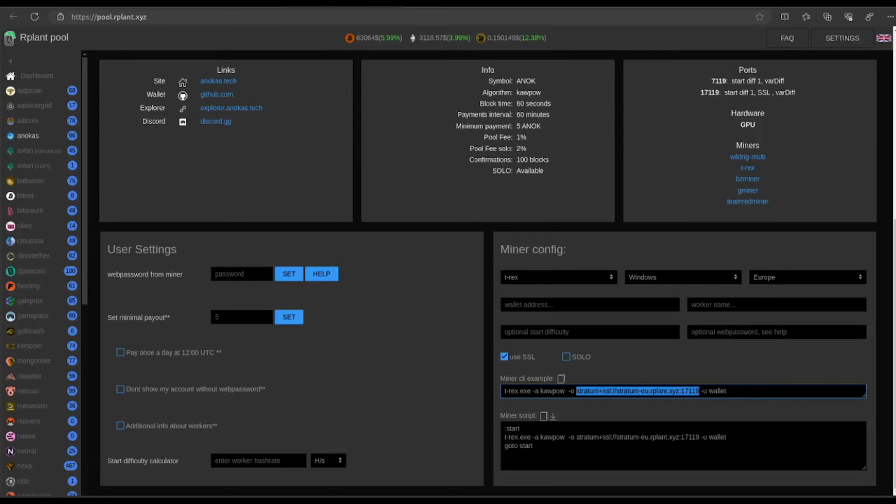
key("alt+Tab")
left_click(308, 269)
type("stratum+ssl://stratum-eu.rplant.xyz:17119")
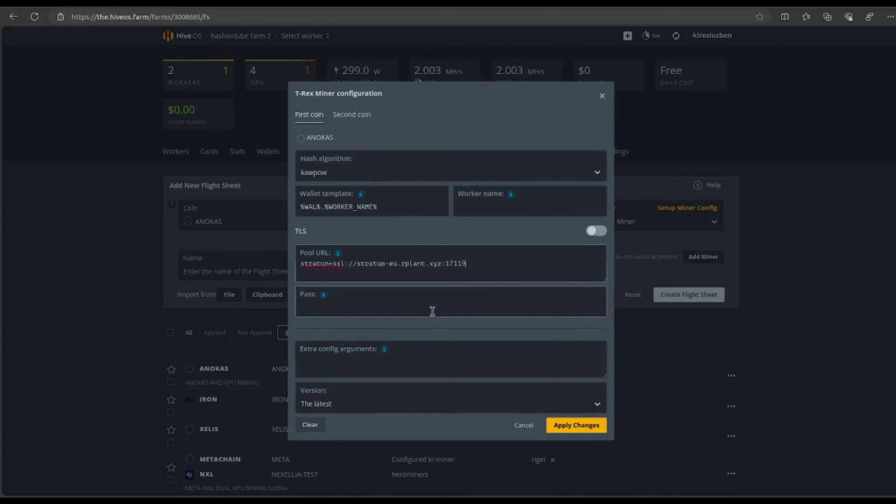
left_click(313, 308)
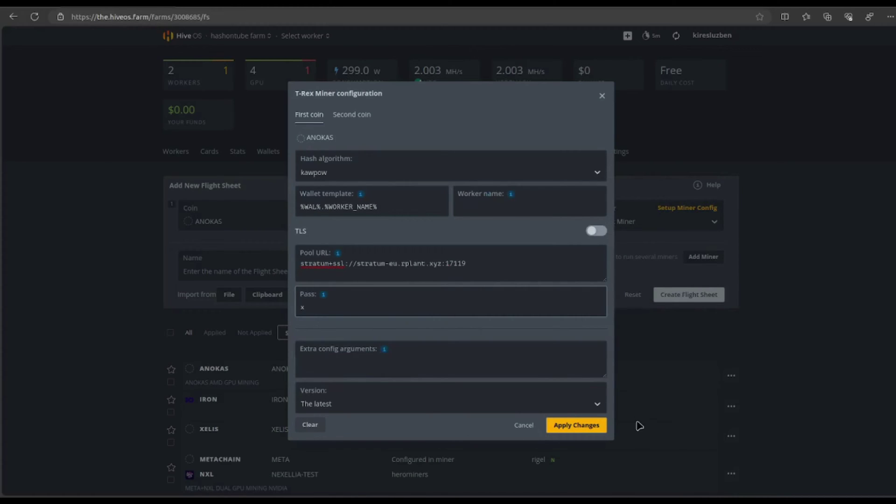
left_click(555, 426)
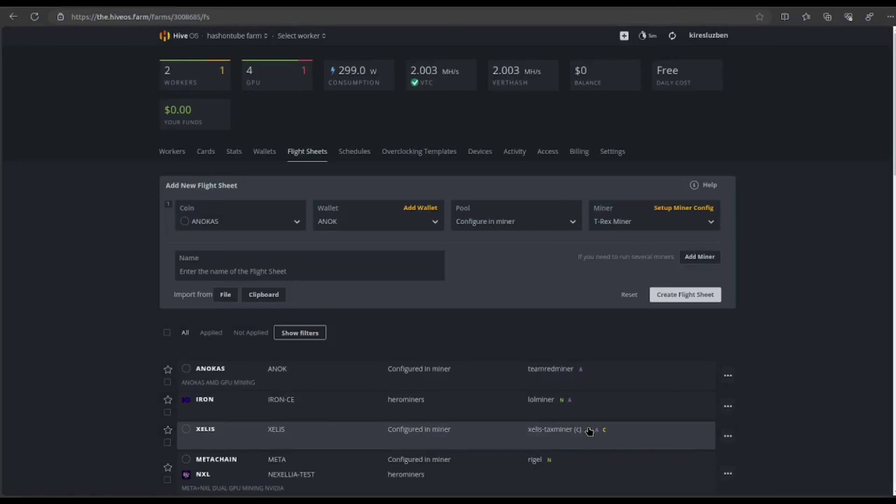
Name the flight sheet 'ANOKAS NVIDIA TEST' and create it
left_click(288, 270)
type("A")
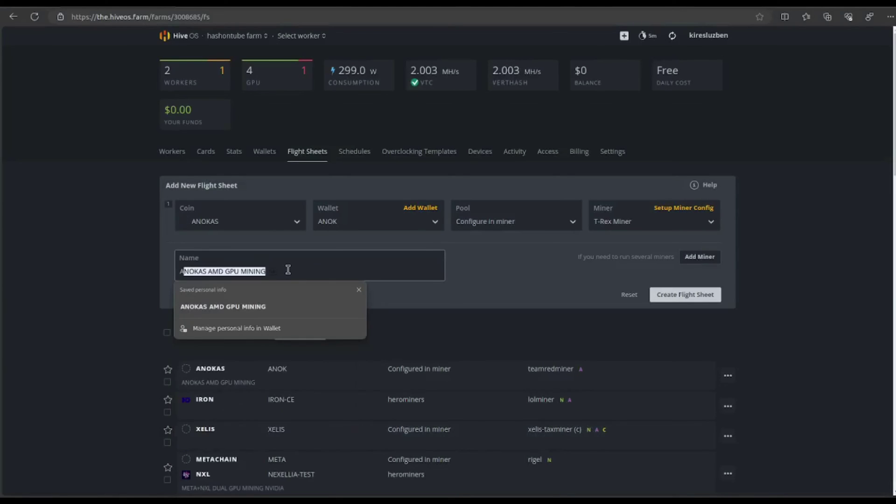
type("NOKAS NVIDIA TEST")
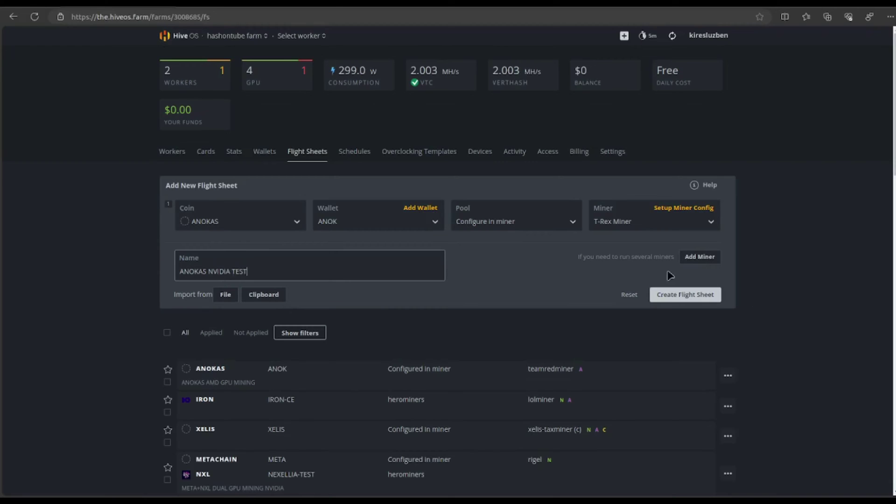
left_click(652, 294)
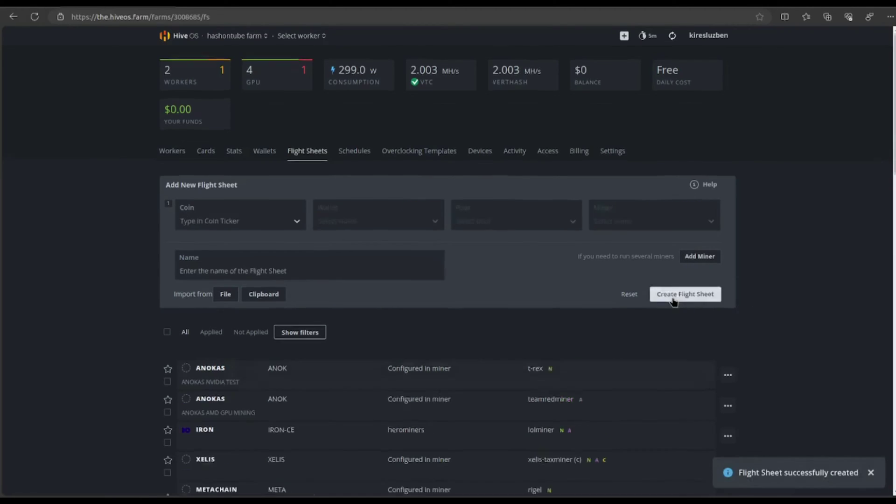
scroll(660, 320, "down", 5)
scroll(597, 342, "up", 4)
scroll(597, 342, "up", 3)
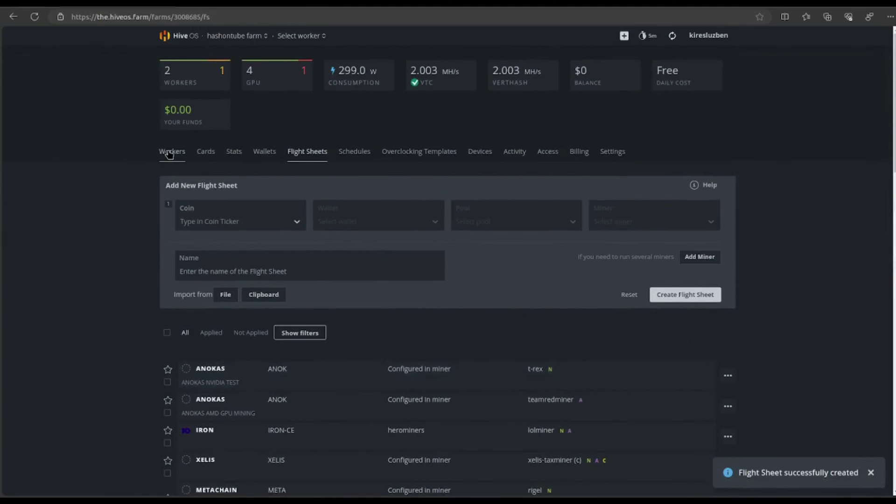
Apply the ANOKAS NVIDIA TEST flight sheet to the ItsMeTando worker and return to its overview
left_click(175, 153)
left_click(197, 222)
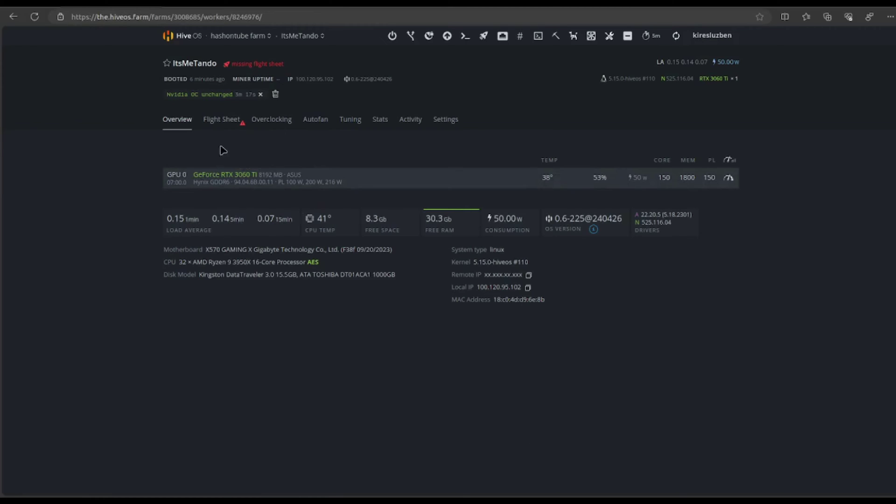
left_click(218, 120)
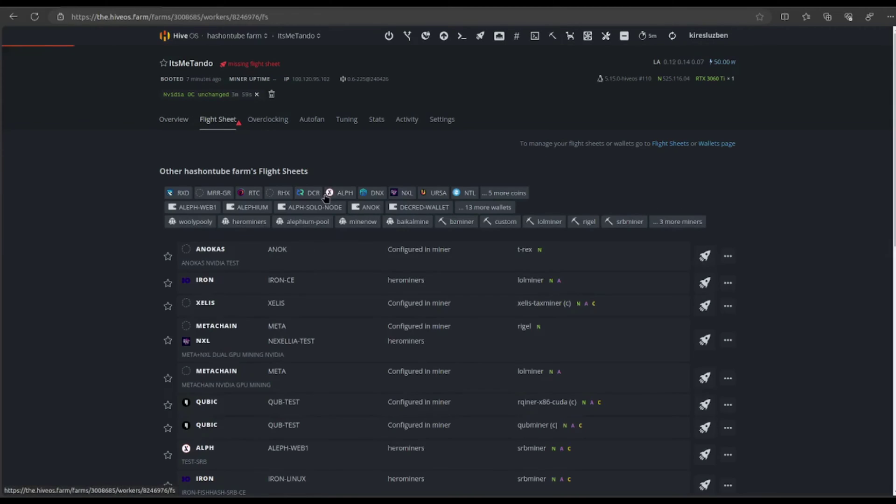
left_click(297, 261)
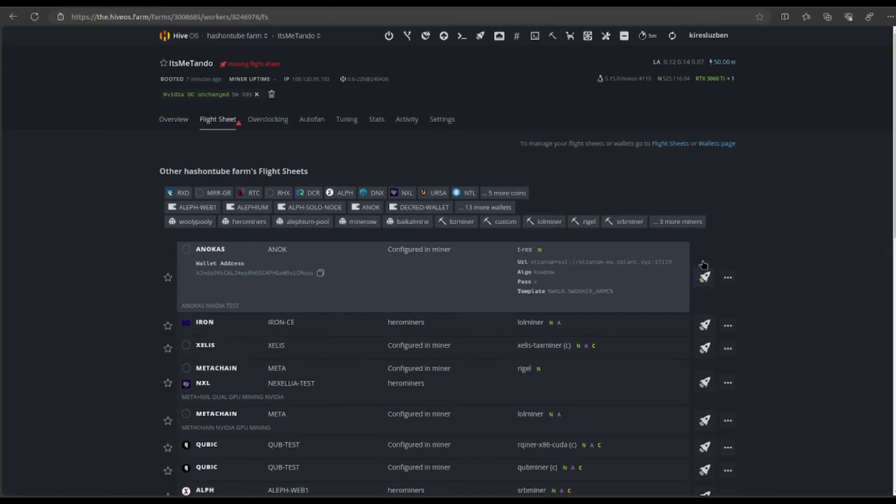
left_click(705, 278)
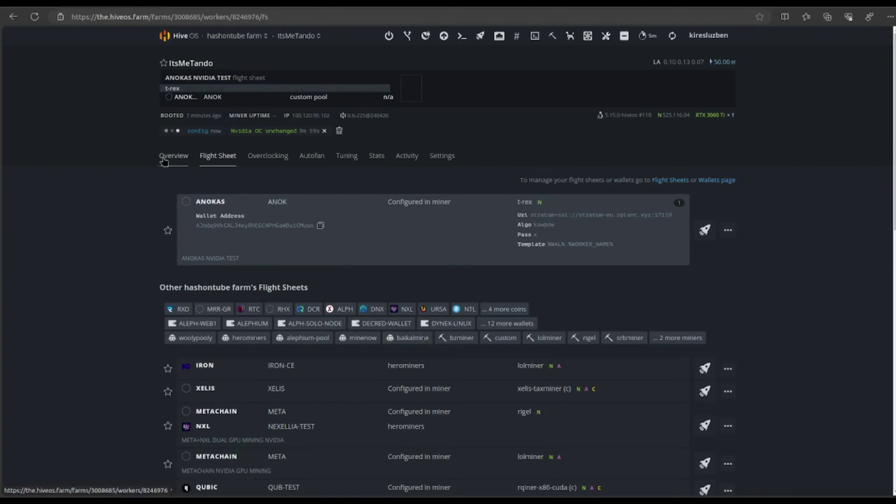
left_click(166, 161)
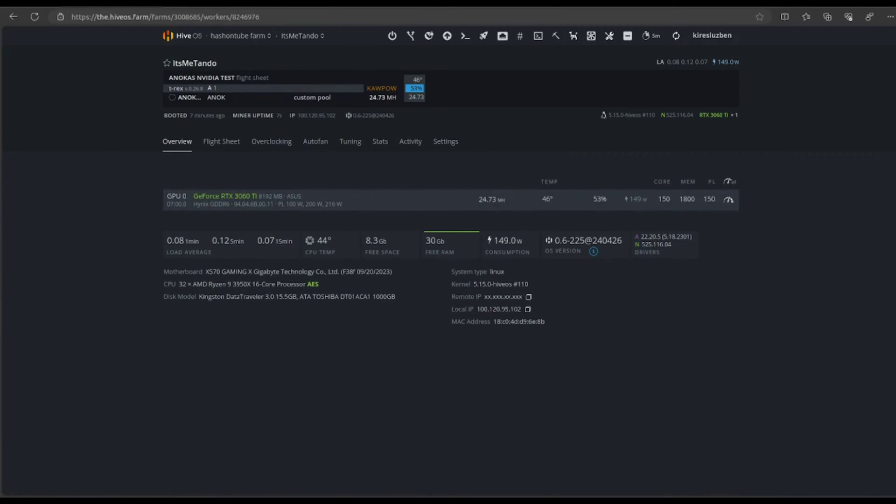
Watch the t-rex screen session in the worker's remote shell, listing windows with Ctrl+A W
key("alt+Tab")
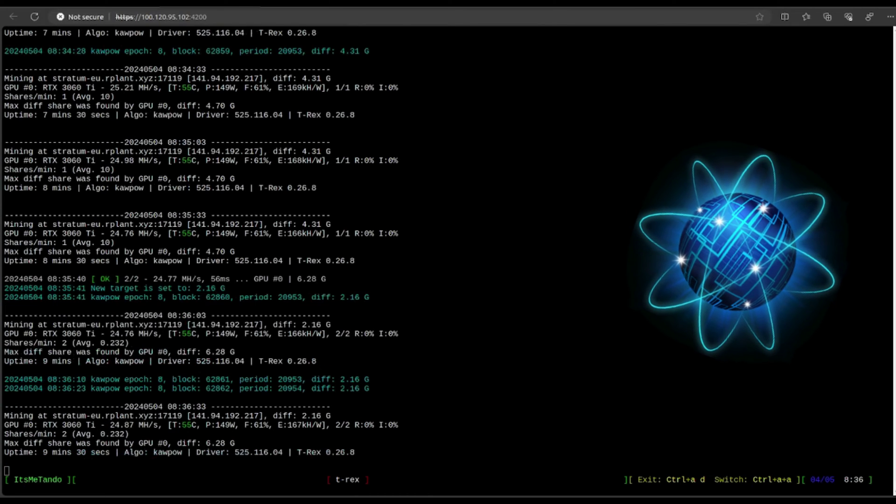
key("ctrl+a")
key("w")
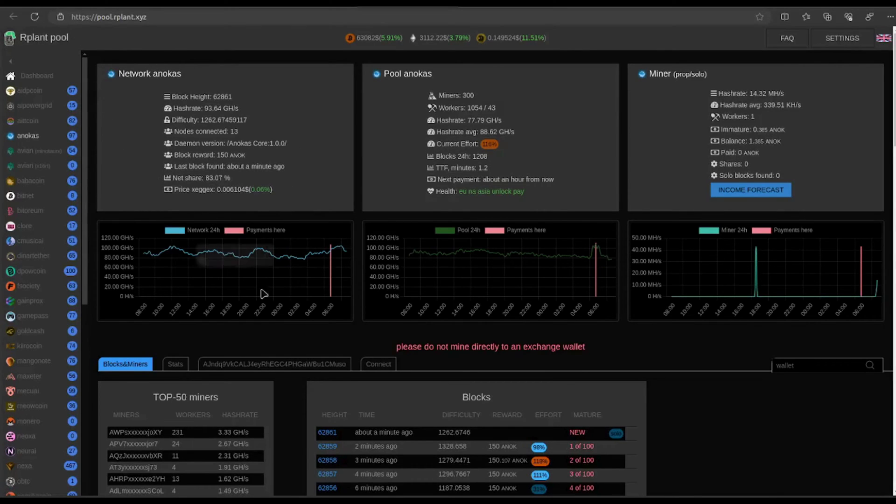
Search the pasted wallet address on Rplant's wallet tab to see the ItsMeTando worker's hashrate
left_click(302, 364)
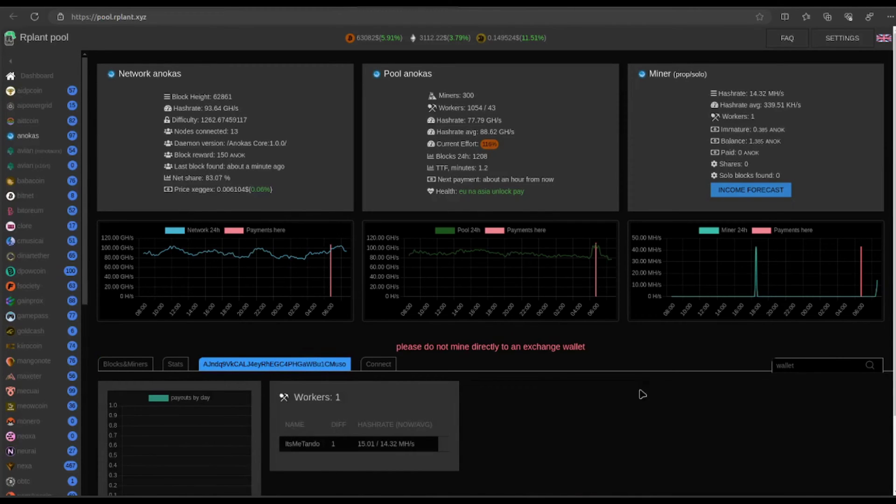
left_click(777, 366)
type("AJndq9VkCALJ4eyRhEGC4PHGaWBu1CMuso")
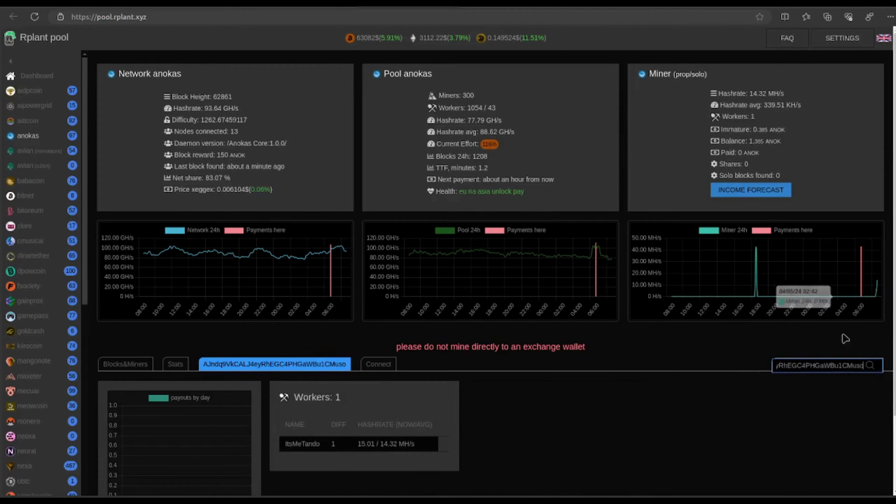
left_click(870, 365)
scroll(461, 392, "down", 2)
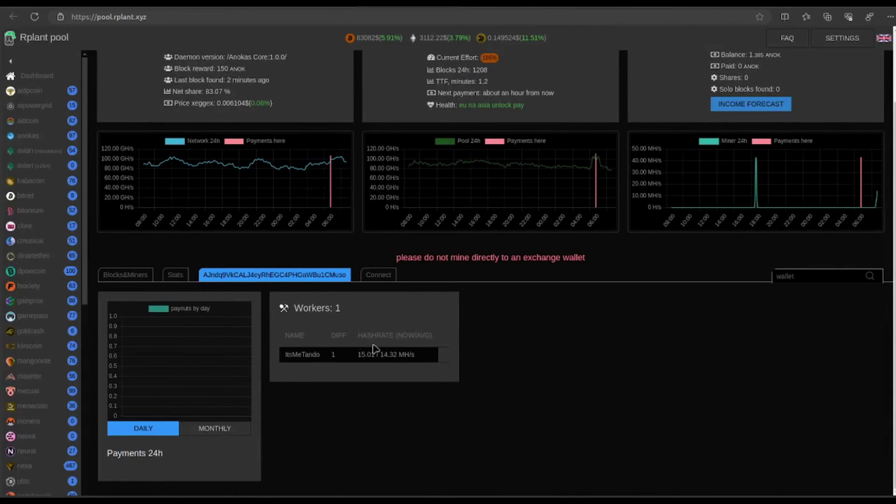
scroll(664, 382, "up", 2)
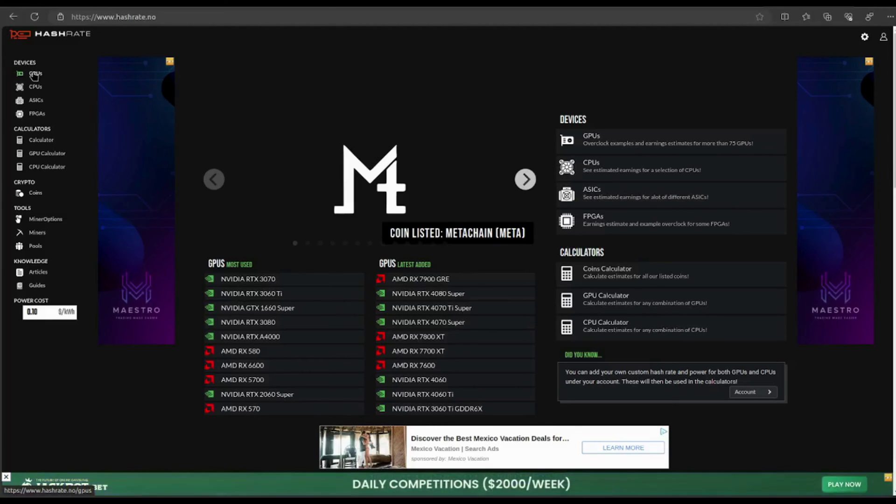
In the calculator, enter 24.7 MH/s and 140 W for ANOK to get $0.38 revenue and $0.04 profit
left_click(42, 141)
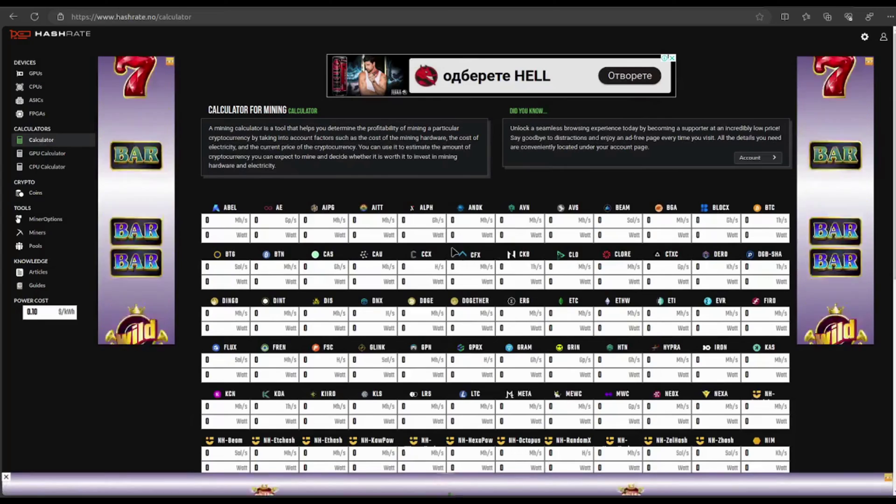
left_click(457, 221)
type("24.7")
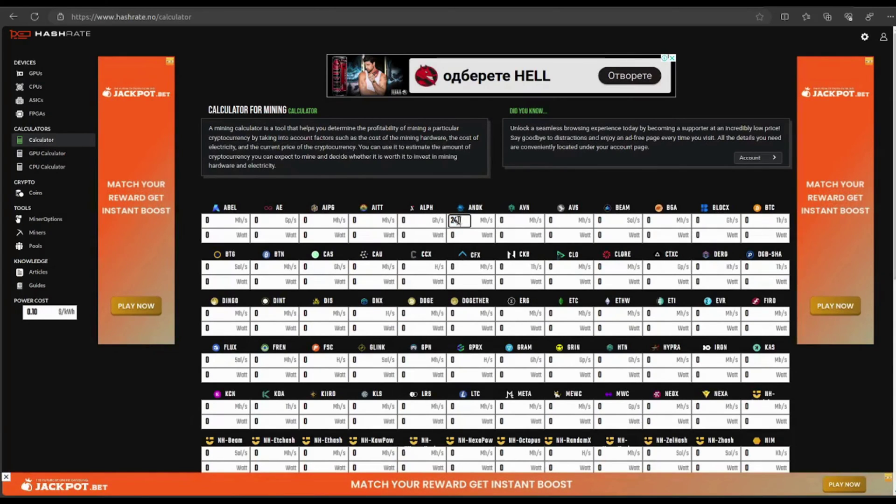
left_click(460, 235)
type("140")
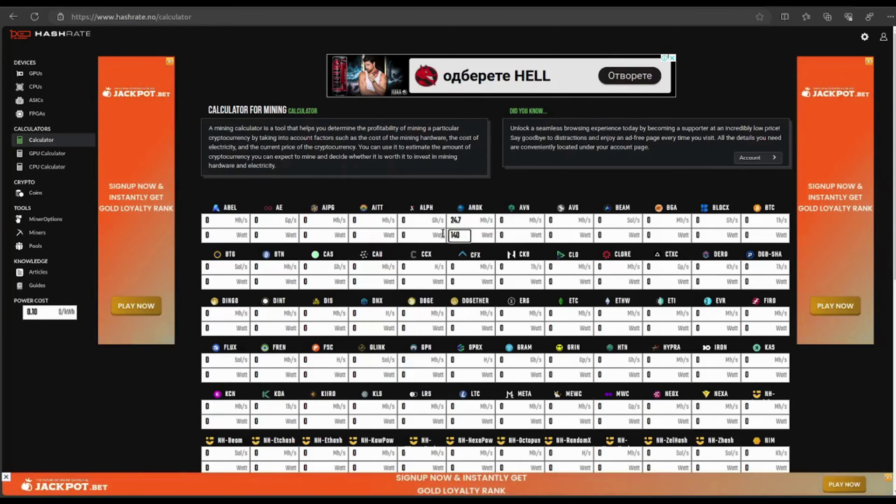
scroll(469, 271, "down", 1)
scroll(470, 271, "down", 10)
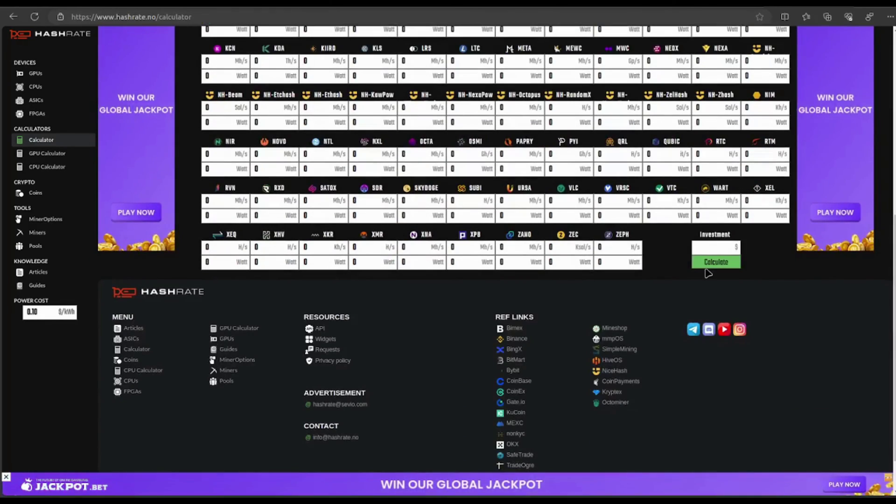
left_click(722, 263)
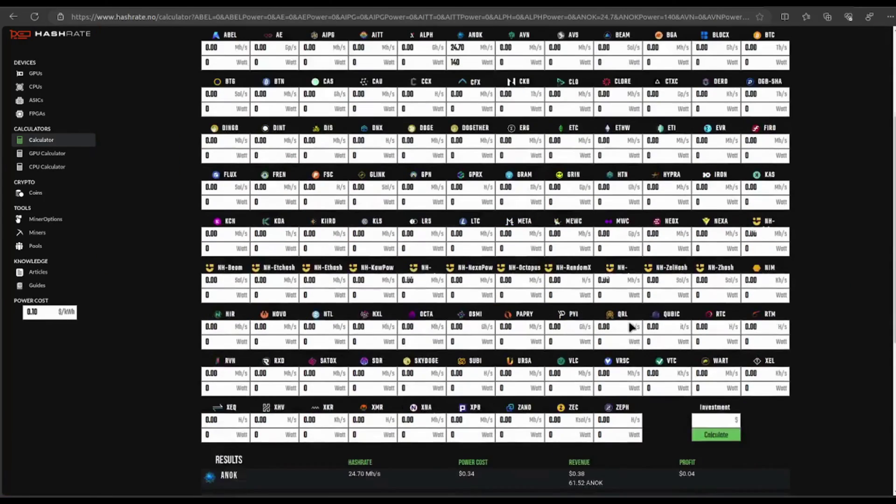
scroll(299, 235, "down", 2)
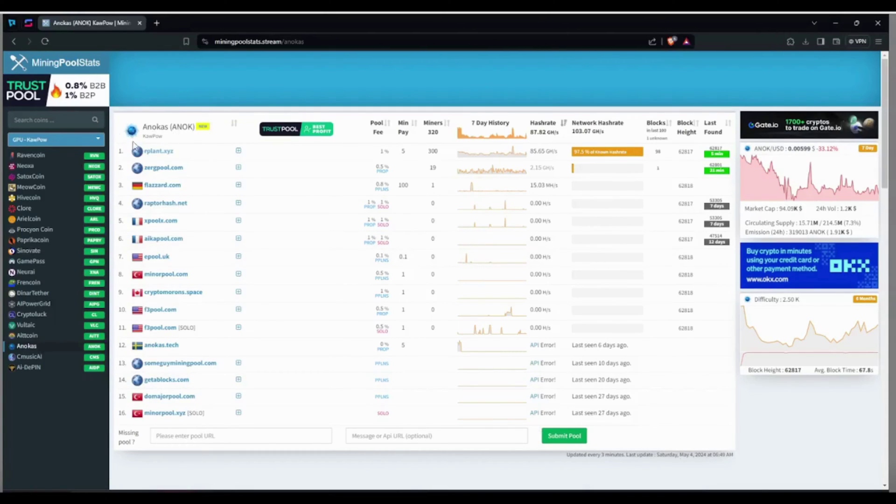
Go to rplant.xyz's anokas pool page and open the T-Rex miner's GitHub releases
left_click(154, 152)
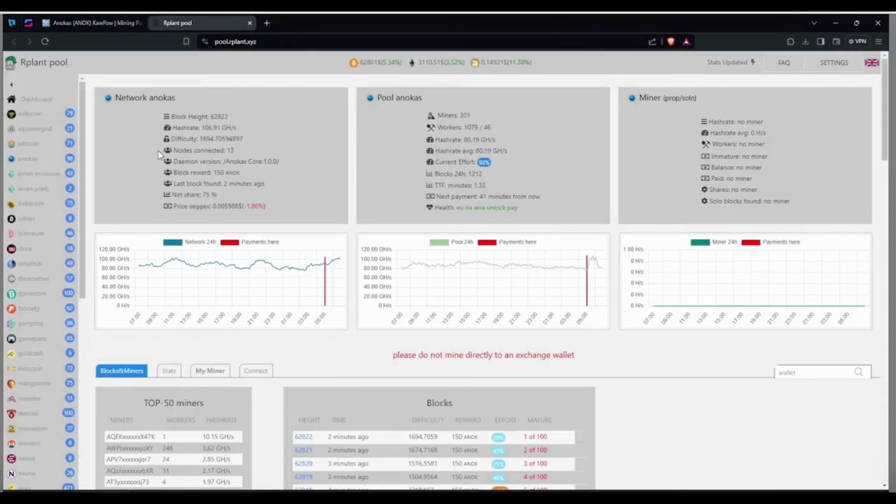
left_click(27, 161)
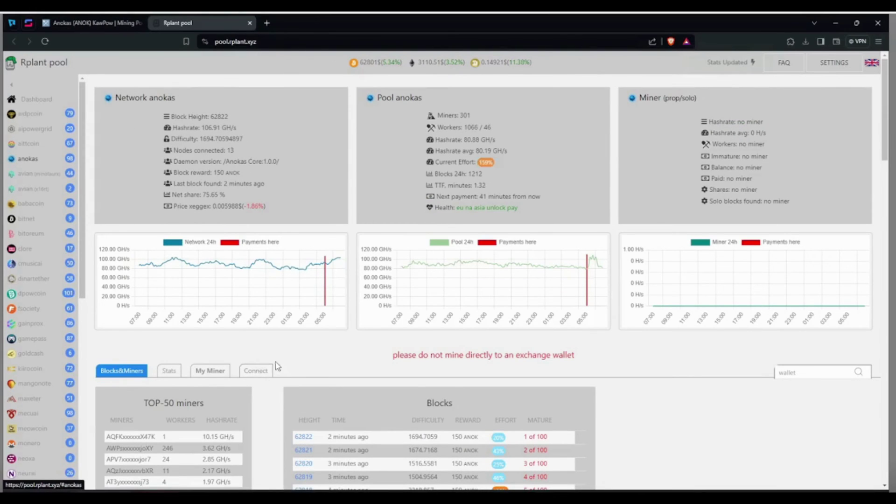
left_click(255, 371)
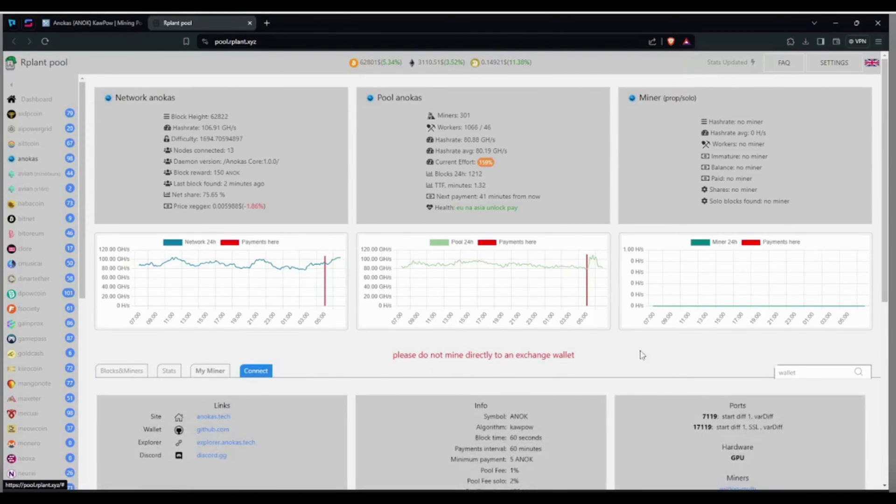
scroll(664, 352, "down", 2)
scroll(665, 352, "down", 4)
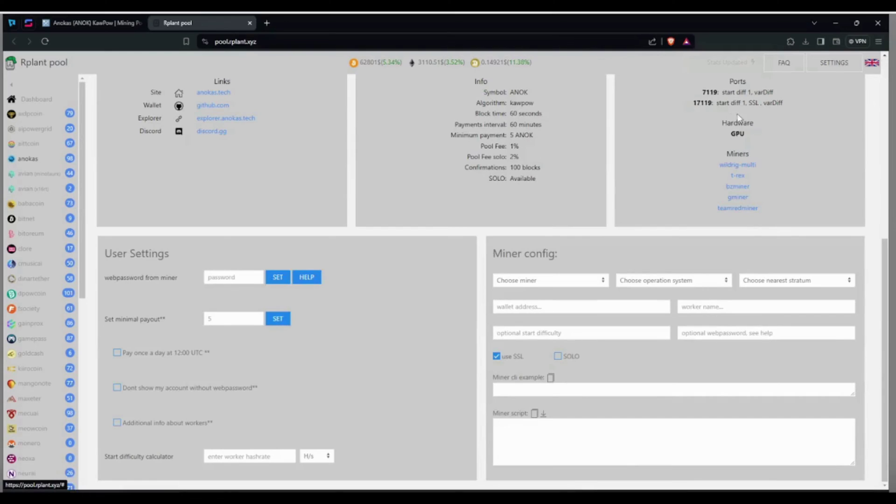
left_click(737, 176)
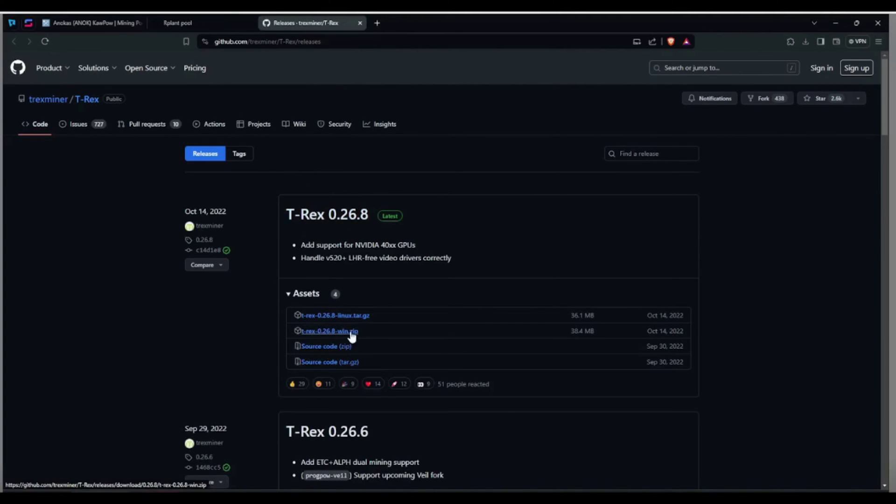
Download t-rex-0.26.8-win.zip and extract it to its own folder with 7-Zip
left_click(331, 332)
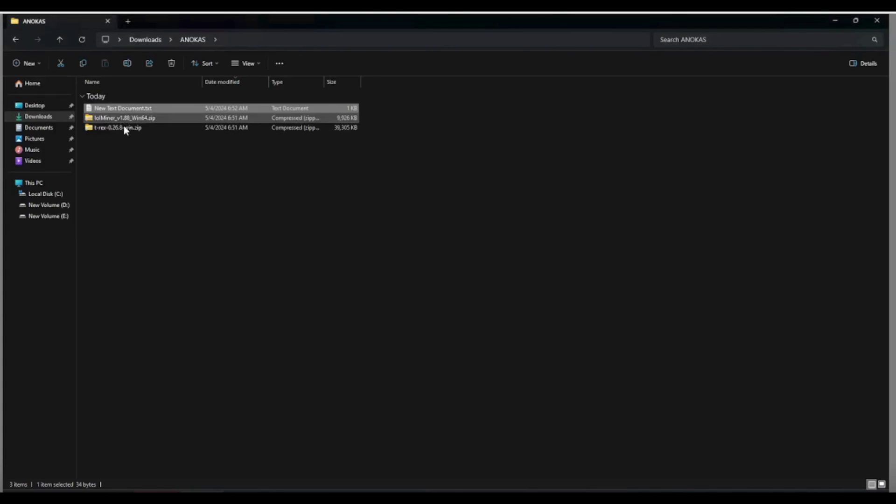
left_click(118, 130)
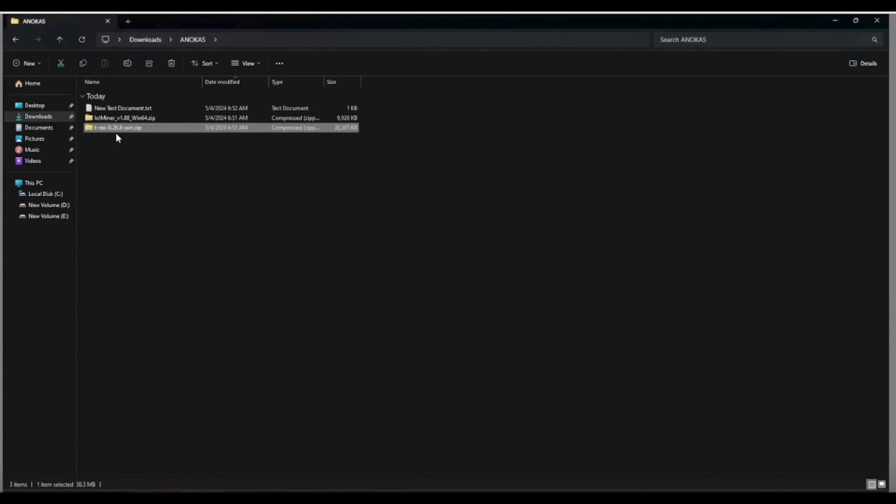
right_click(117, 128)
mouse_move(156, 184)
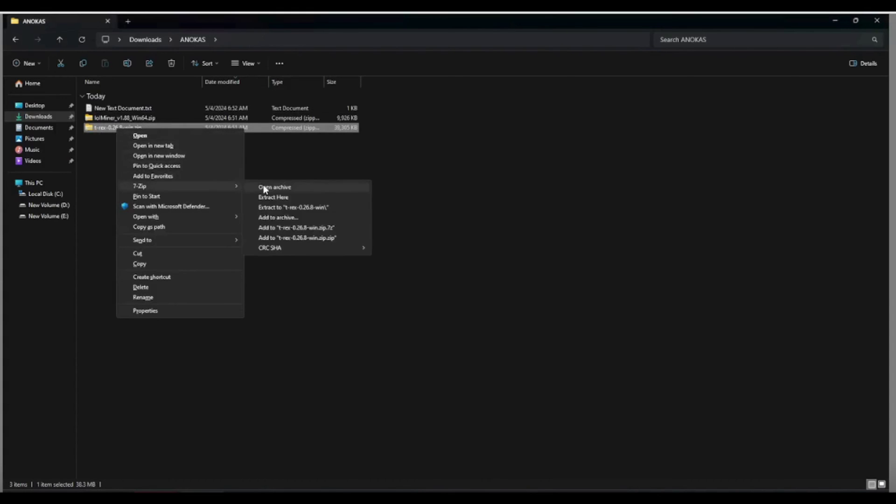
left_click(274, 207)
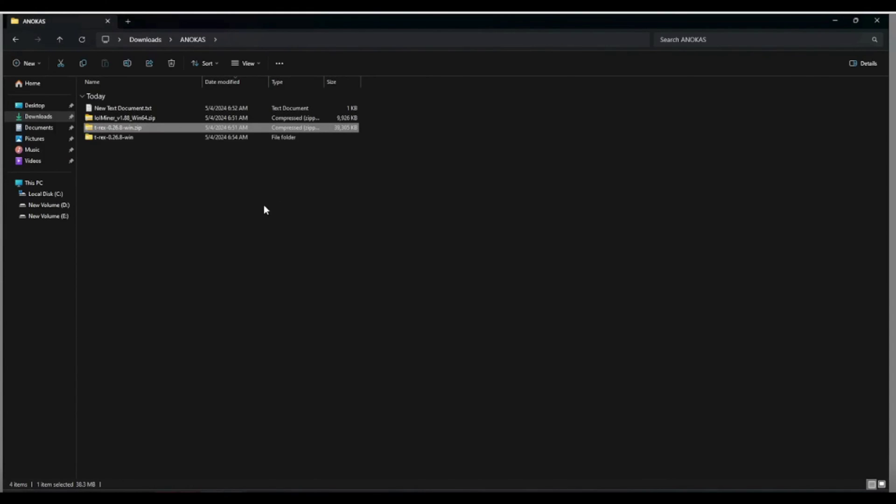
In the t-rex-0.26.8-win folder, open RVN-woolypooly.bat in Notepad for editing
double_click(113, 137)
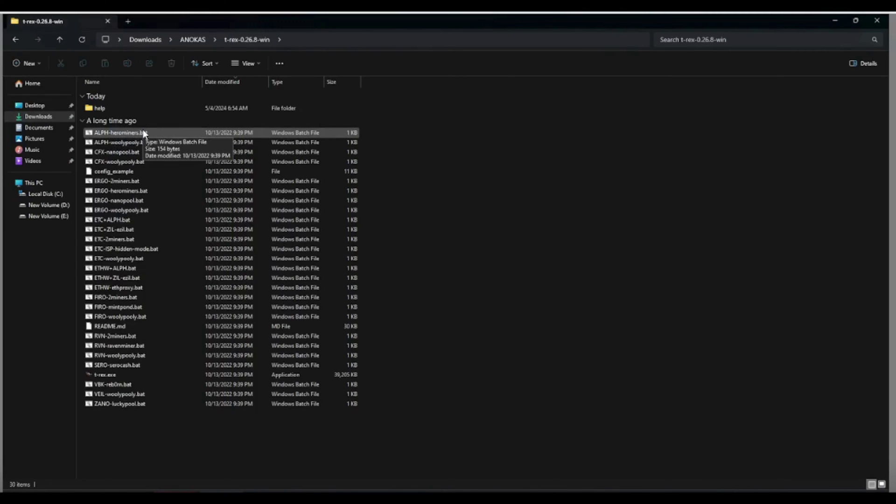
left_click(116, 356)
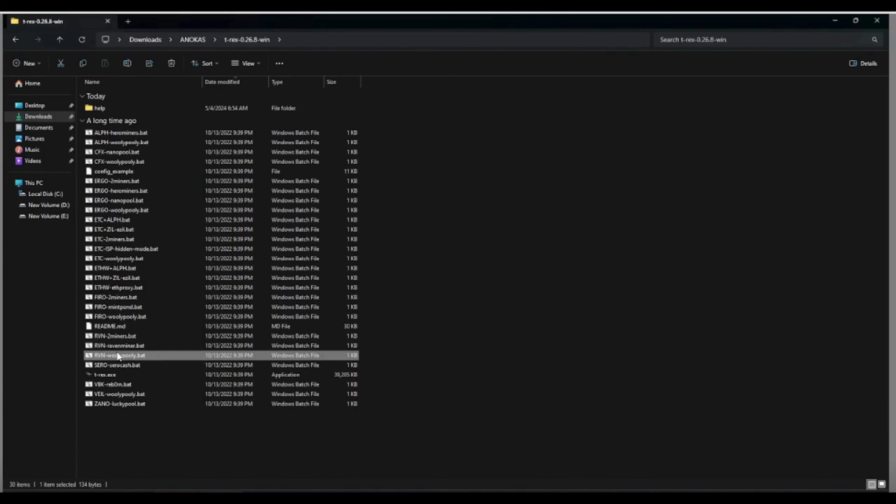
right_click(117, 356)
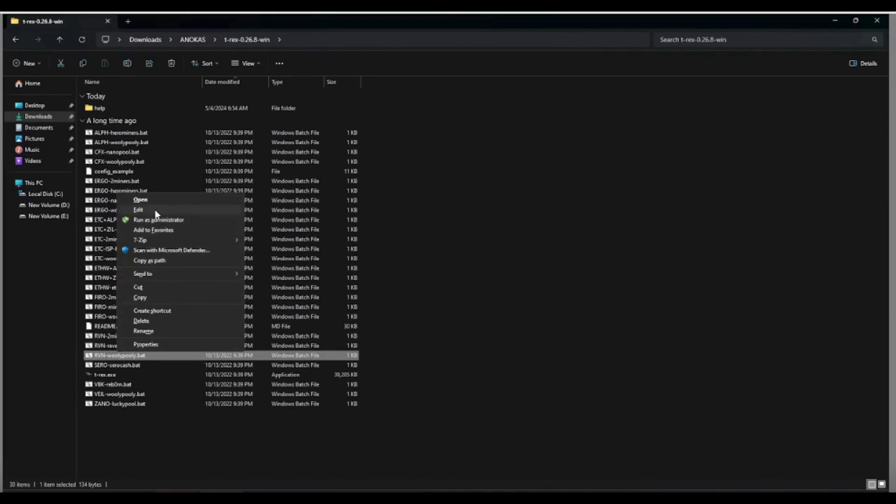
left_click(138, 210)
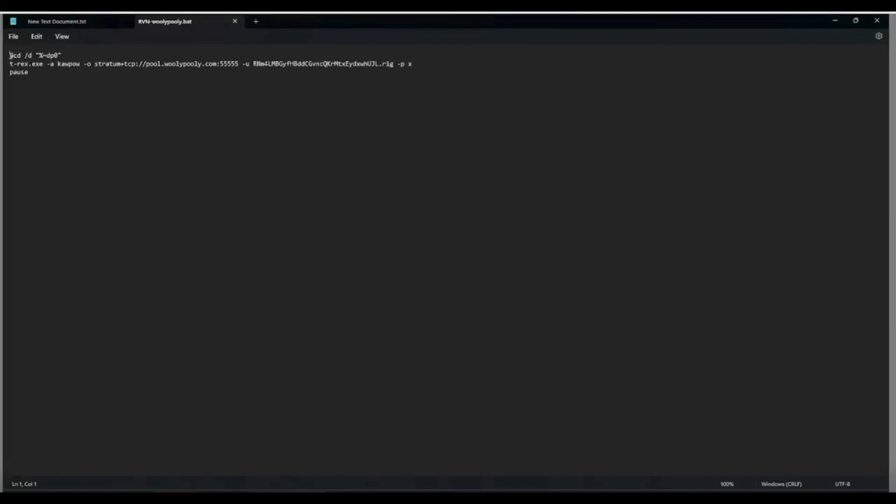
Select the pool.woolypooly.com:55555 address in the batch file, then return to the Rplant pool tab
left_click_drag(53, 63, 239, 63)
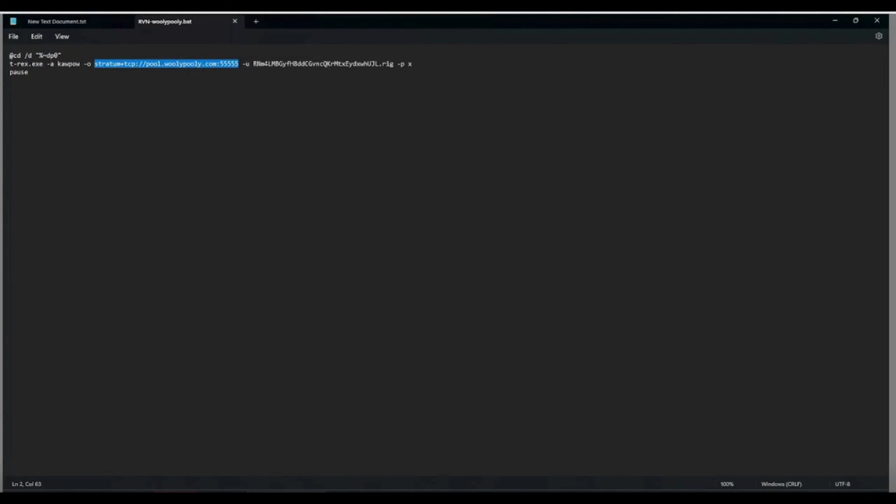
key("alt+Tab")
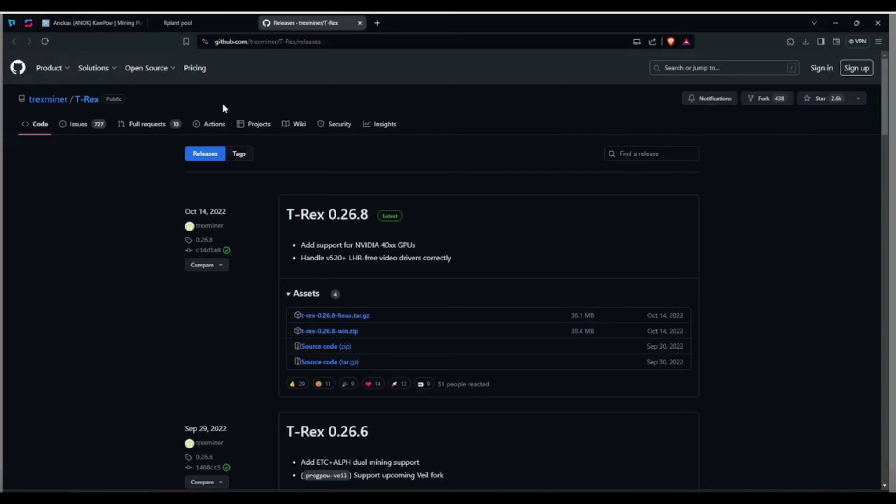
left_click(193, 24)
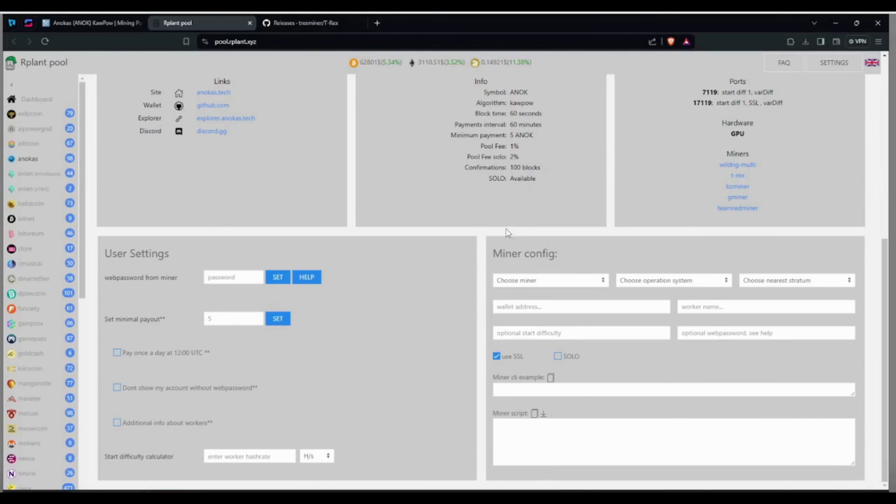
Set Rplant's miner config to t-rex on Windows with the Europe stratum
left_click_drag(500, 254, 563, 253)
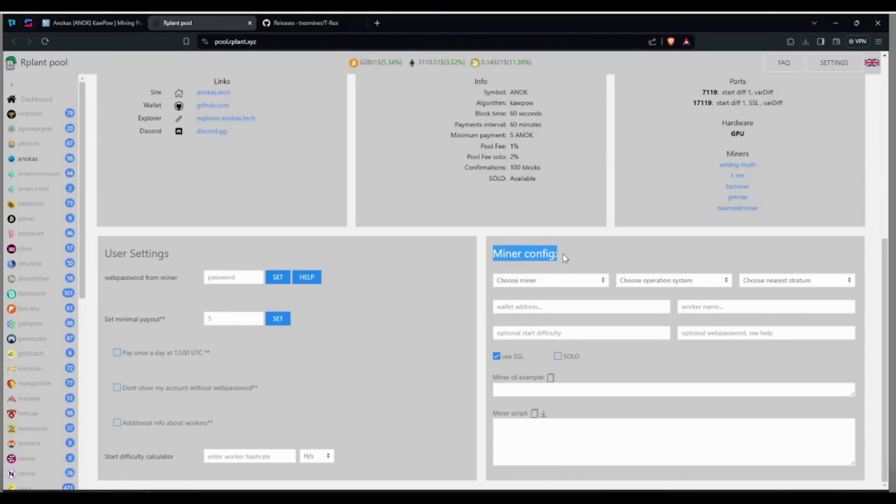
left_click(546, 283)
left_click(515, 310)
left_click(520, 282)
left_click(523, 301)
left_click(672, 281)
left_click(675, 293)
left_click(773, 281)
left_click(766, 293)
Fill in YOUR_WALLET_ADDRESS and YOUR_WORKER as wallet and worker placeholders
left_click(491, 306)
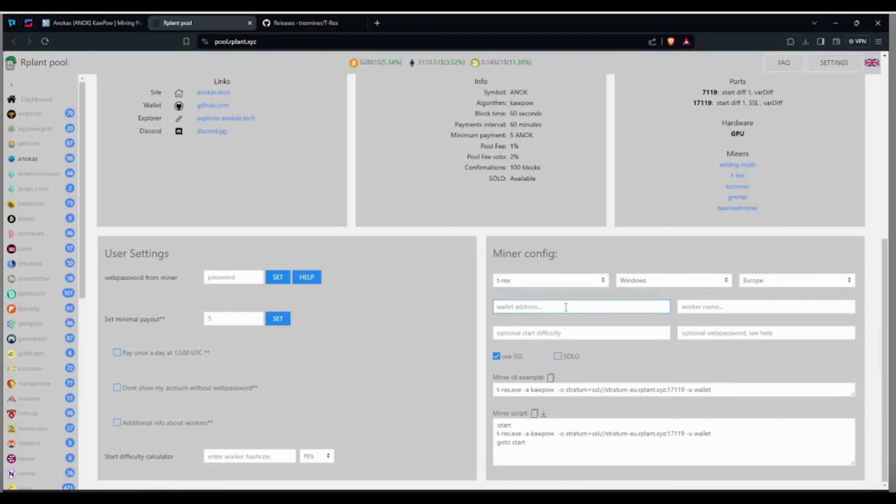
type("YOUR_WALLET_ADDRESS")
left_click(700, 306)
type("YOUR_WORKER")
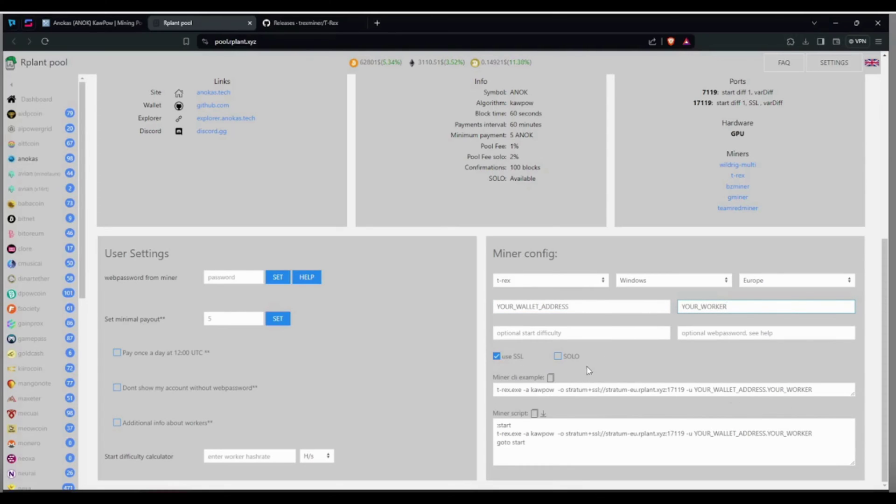
Copy the generated t-rex command line and go back to the batch file in Notepad
left_click_drag(500, 389, 815, 392)
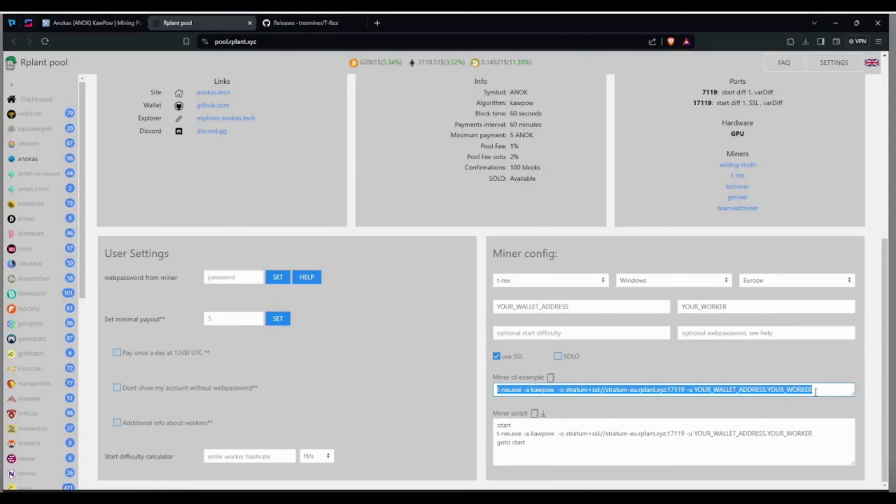
right_click(787, 389)
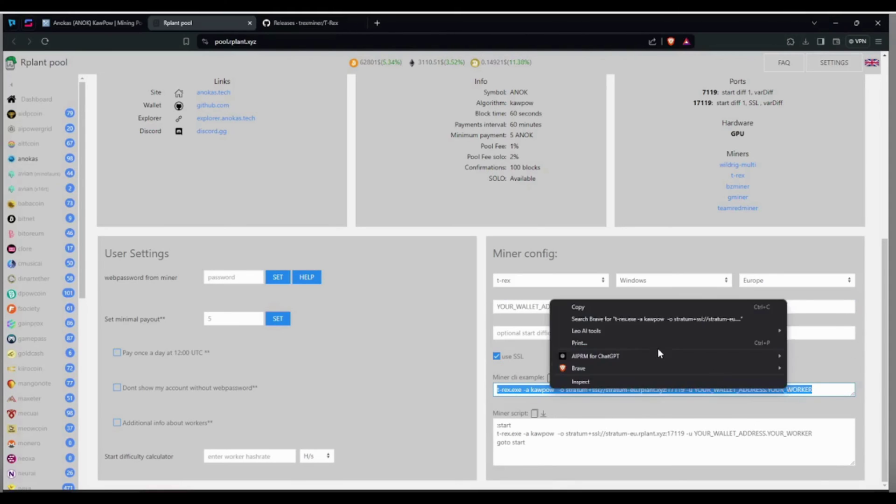
left_click(589, 309)
key("alt+Tab")
left_click(94, 63)
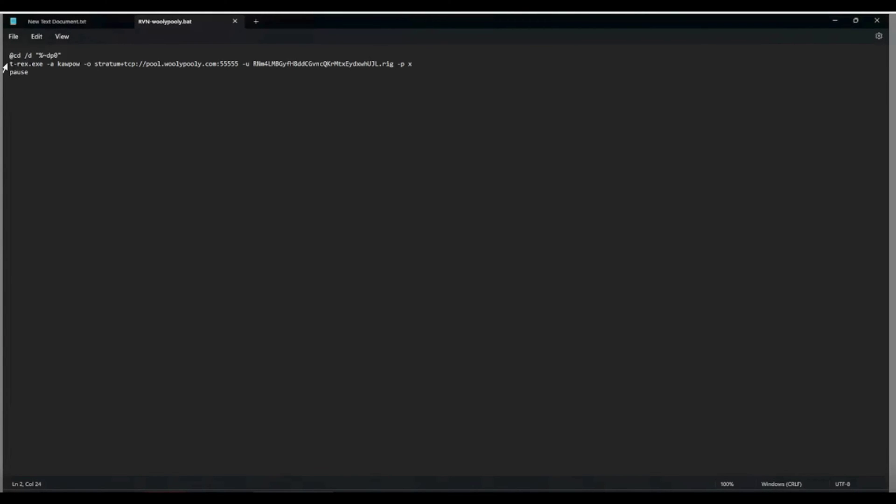
Replace line 2 with the stratum-eu.rplant.xyz:17119 command and paste in the real wallet.worker
left_click_drag(9, 64, 393, 64)
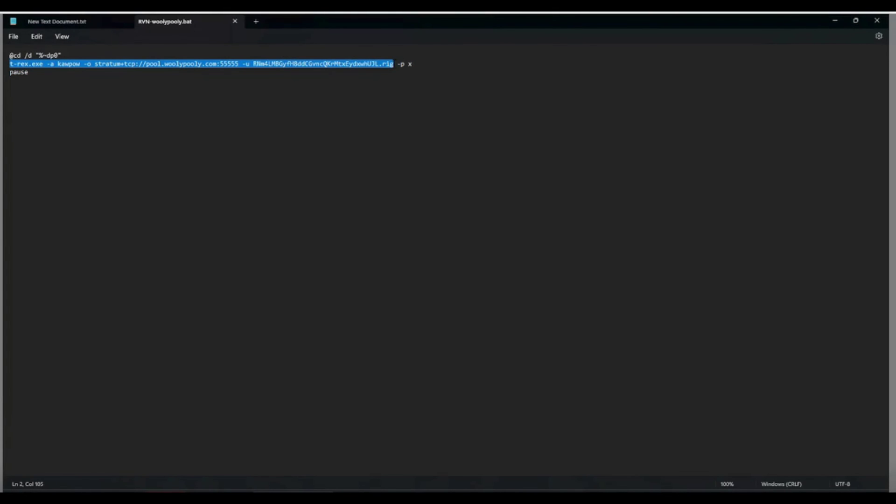
right_click(384, 70)
left_click(401, 132)
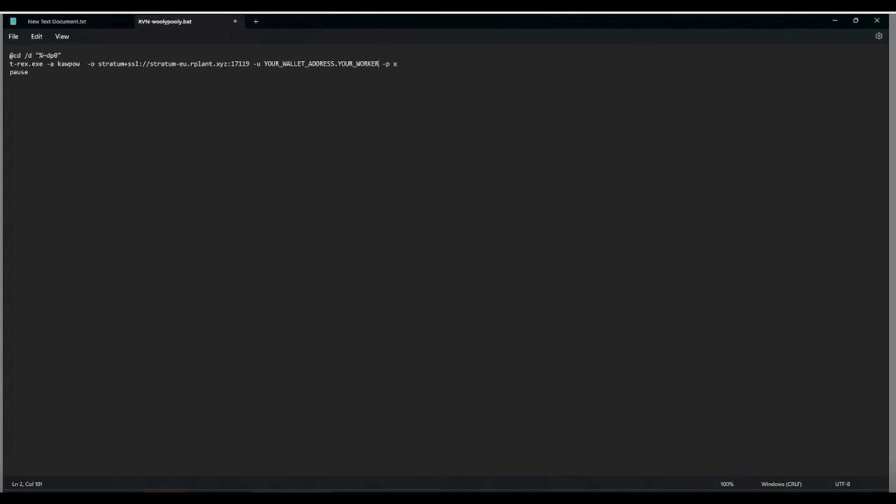
key("ctrl+v")
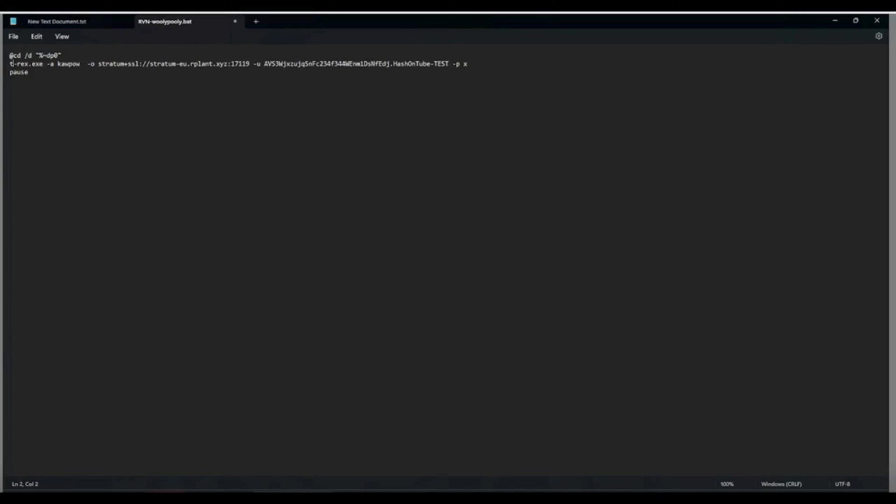
key("ctrl+shift+End")
key("Right")
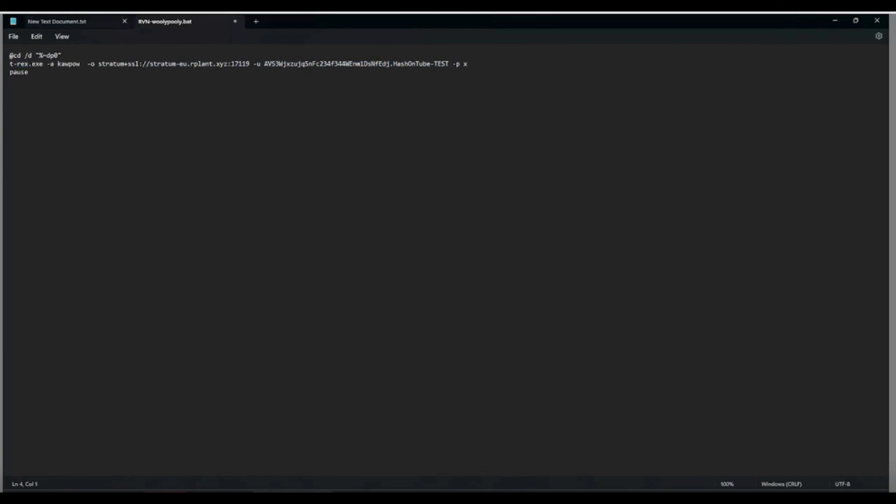
Save the script as ANOKAS-rplant.bat with file type All files (*.*), then go back to File Explorer
left_click(13, 37)
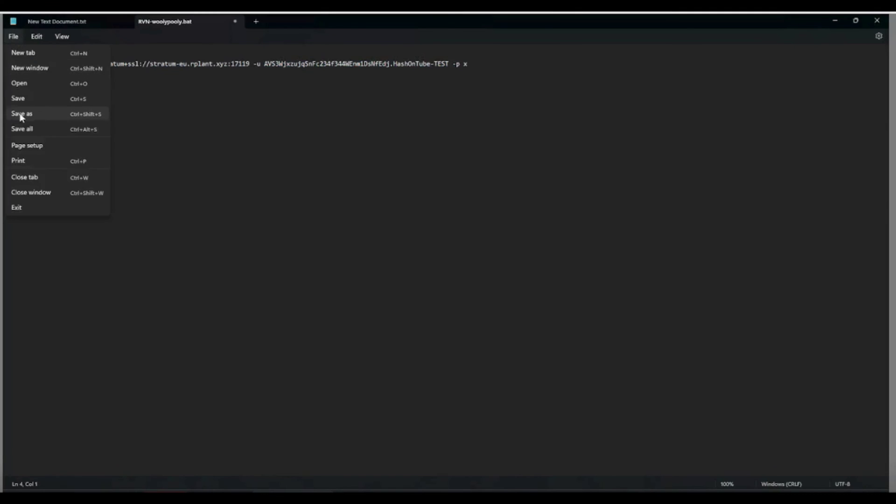
left_click(19, 114)
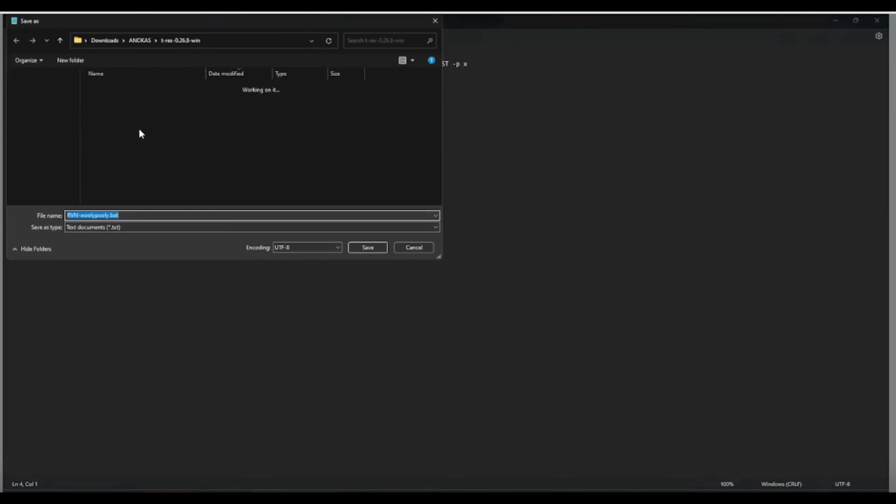
left_click(99, 228)
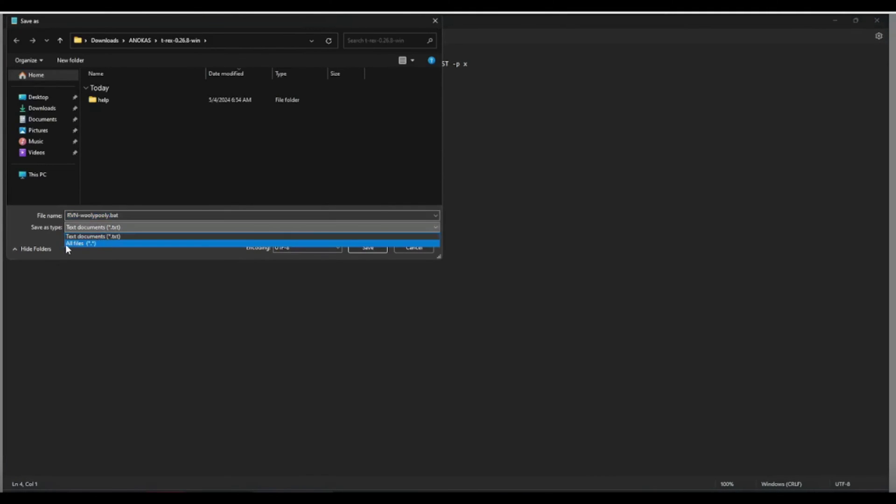
left_click(74, 244)
left_click(84, 215)
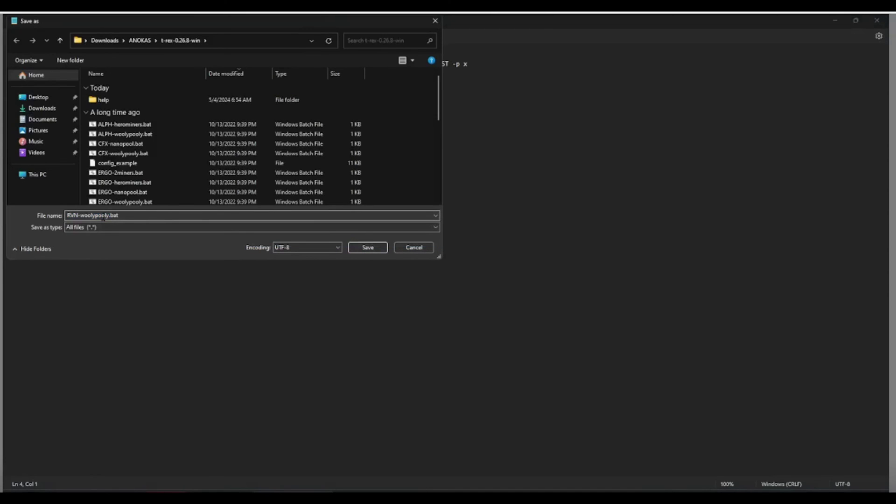
key("ctrl+a")
key("End")
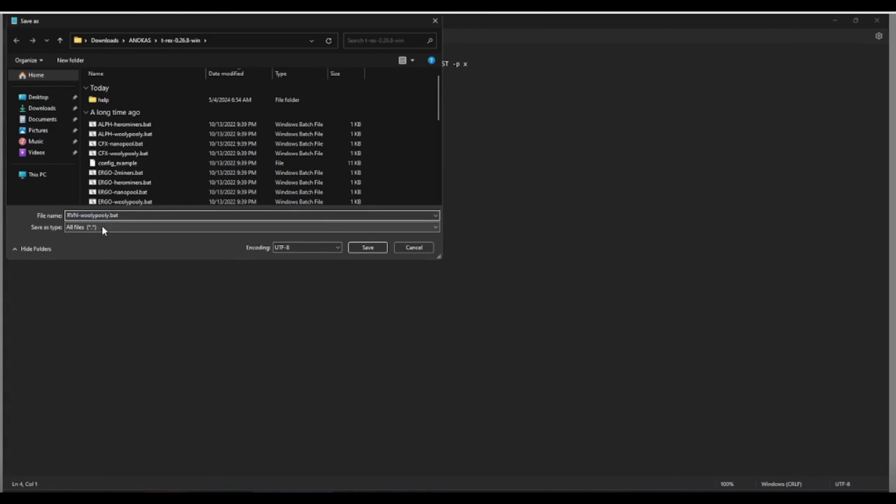
key("BackSpace")
key("BackSpace")
key("BackSpace")
key("BackSpace")
key("BackSpace")
key("BackSpace")
key("BackSpace")
key("BackSpace")
key("BackSpace")
key("BackSpace")
key("BackSpace")
key("BackSpace")
key("BackSpace")
key("BackSpace")
type("ANOKAS-rplant")
left_click(354, 250)
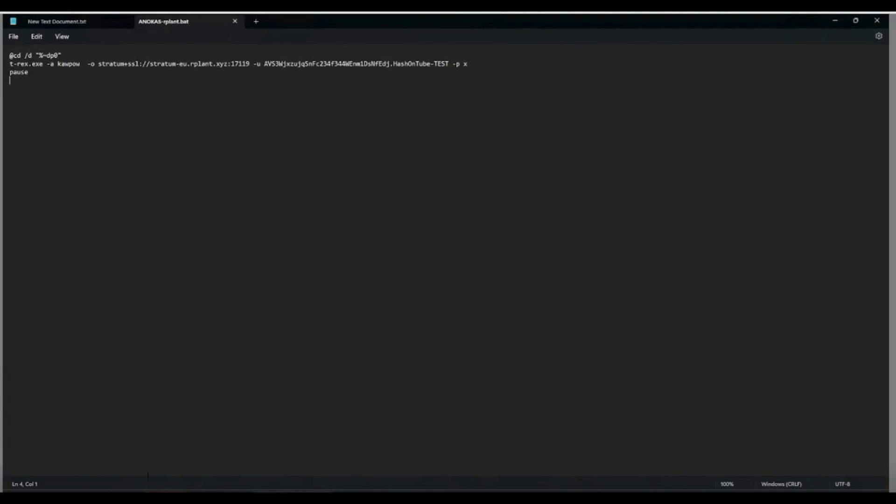
left_click(226, 489)
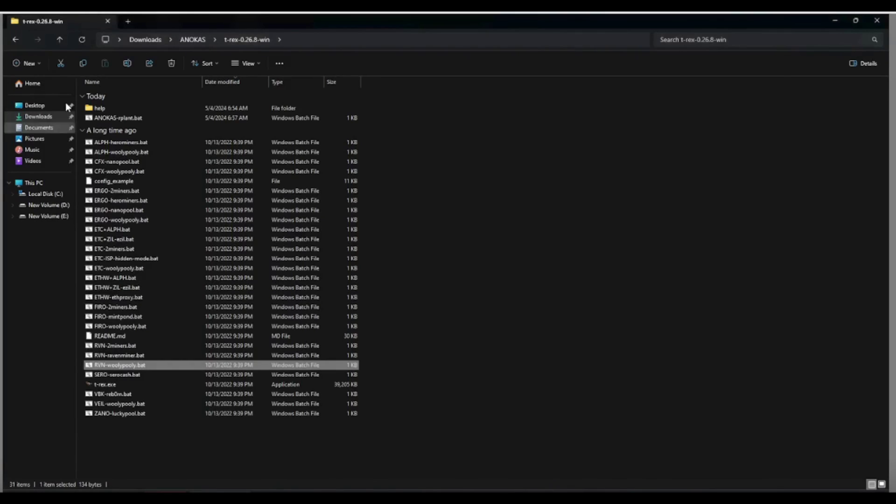
Extract the lolMiner zip to its own folder and open lolMiner_v1.88_Win64\1.88
left_click(61, 41)
left_click(115, 117)
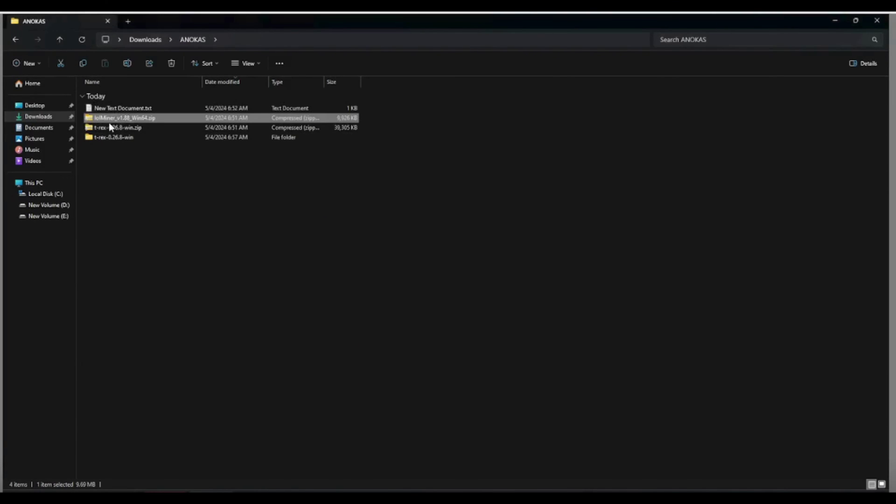
right_click(128, 120)
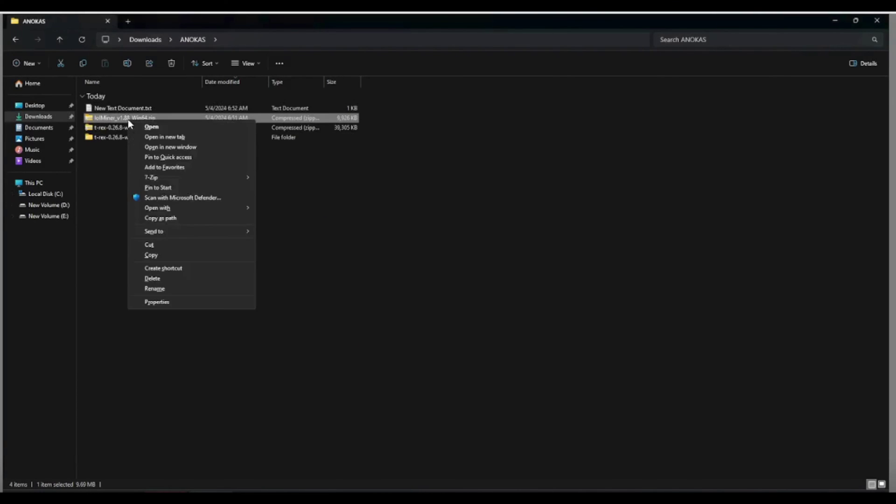
mouse_move(172, 176)
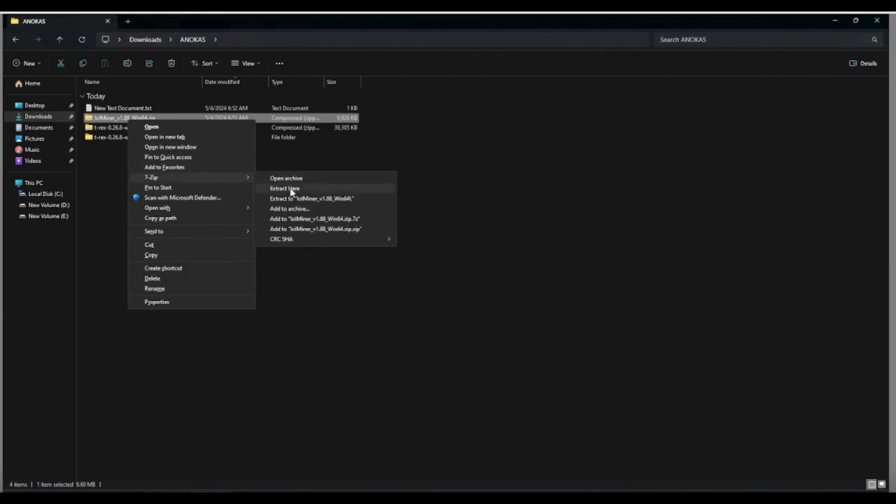
left_click(291, 198)
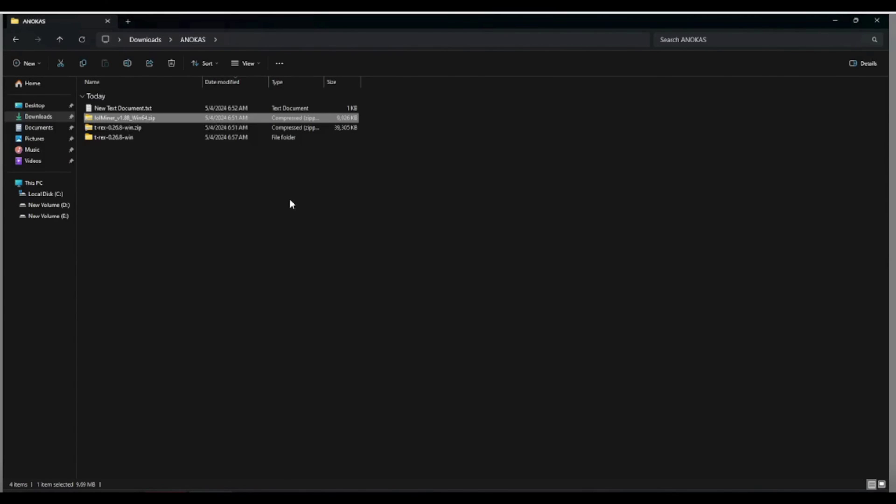
left_click(131, 141)
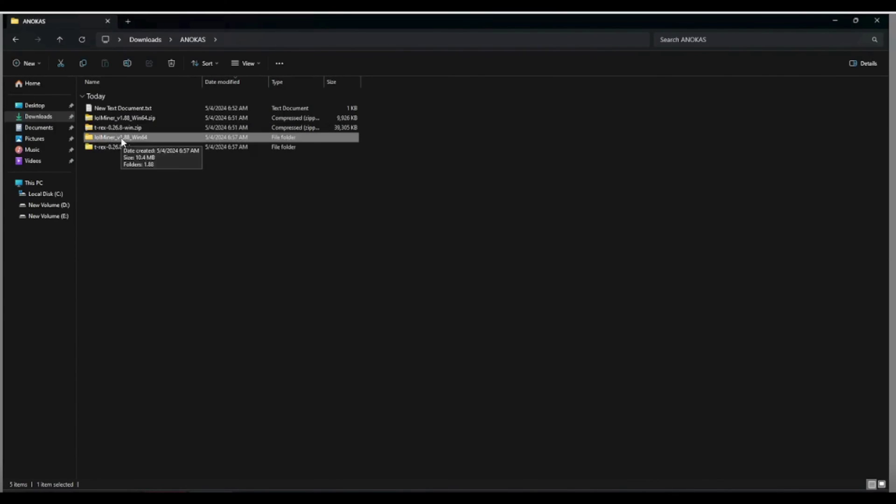
double_click(124, 138)
left_click(114, 110)
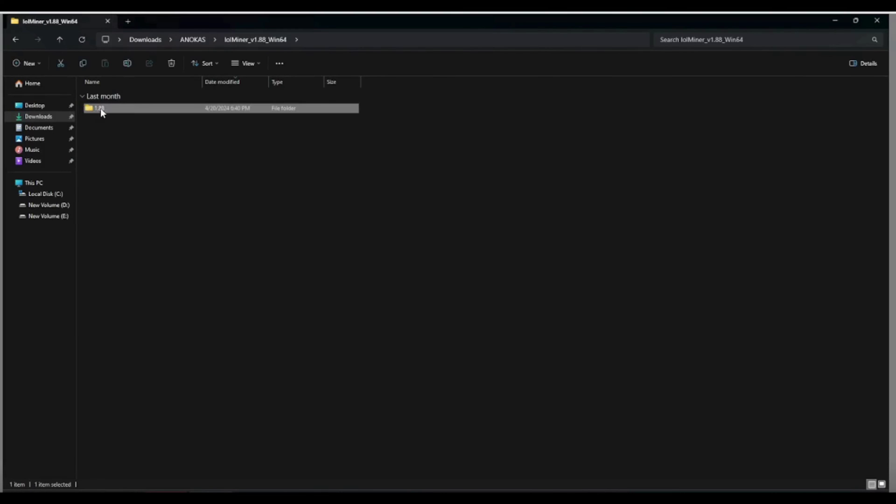
double_click(100, 108)
Set lolMinerGUI.exe to always run as administrator in its Compatibility properties
left_click(121, 243)
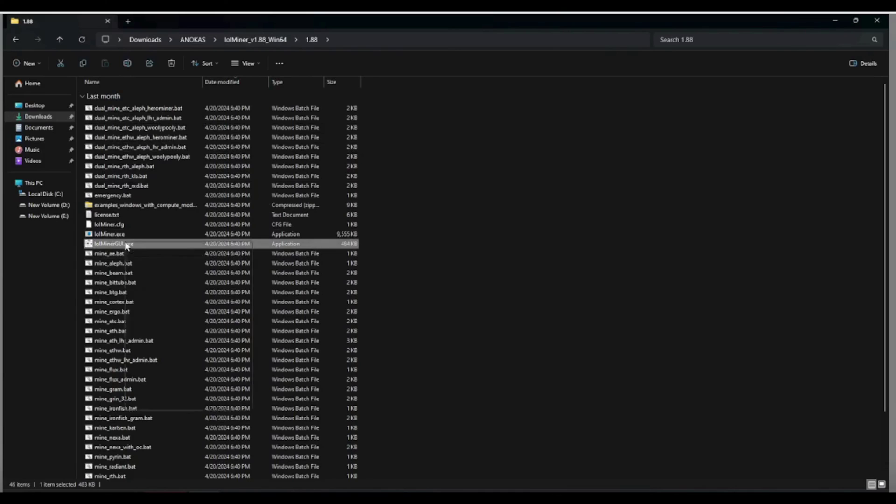
right_click(125, 244)
left_click(161, 407)
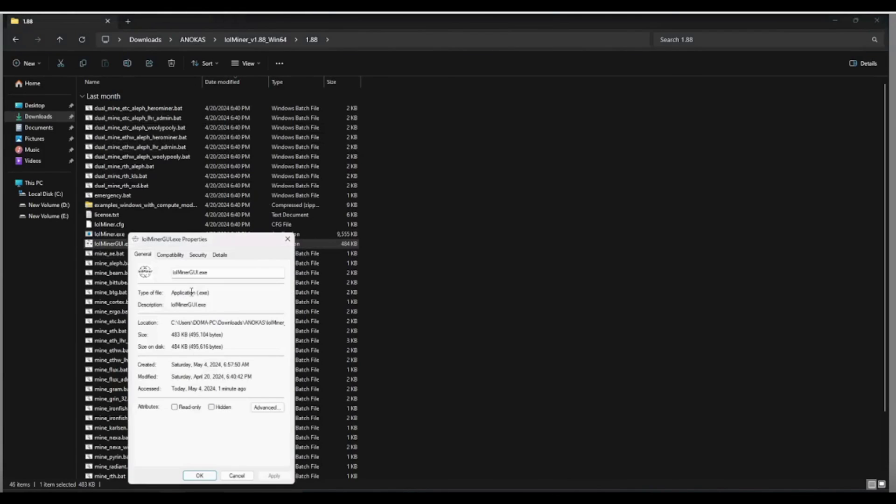
left_click(168, 255)
left_click(146, 402)
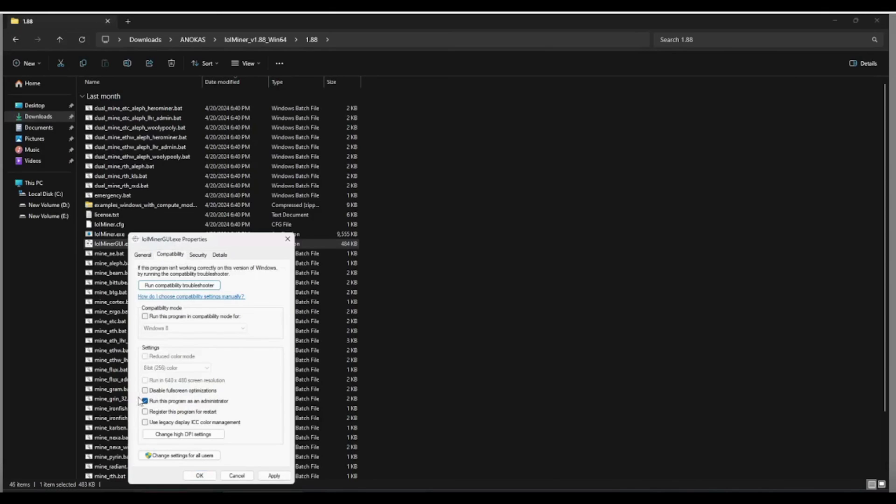
left_click(274, 475)
left_click(200, 475)
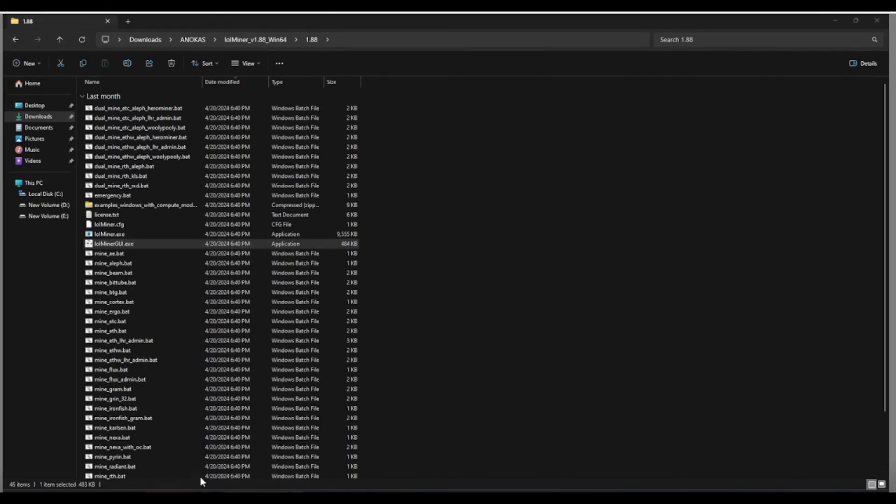
right_click(126, 244)
Launch lolMinerGUI and enable core offset 150 and memory clock 899
left_click(140, 251)
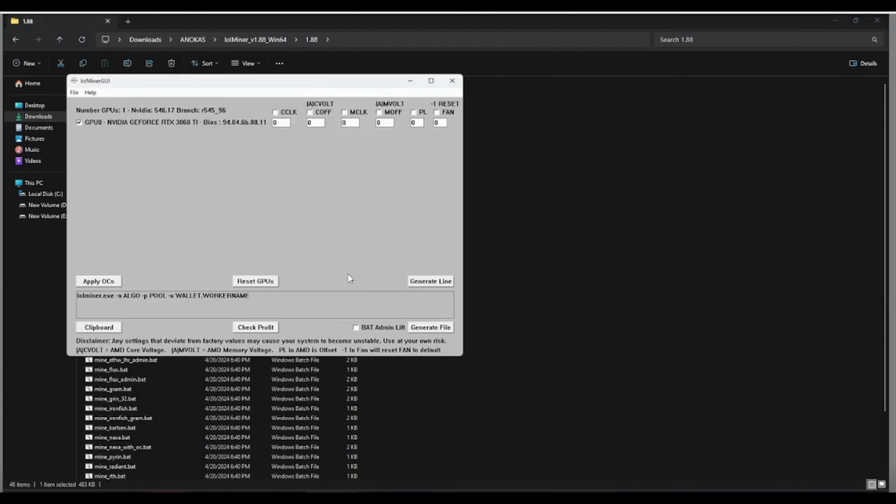
left_click_drag(264, 87, 380, 112)
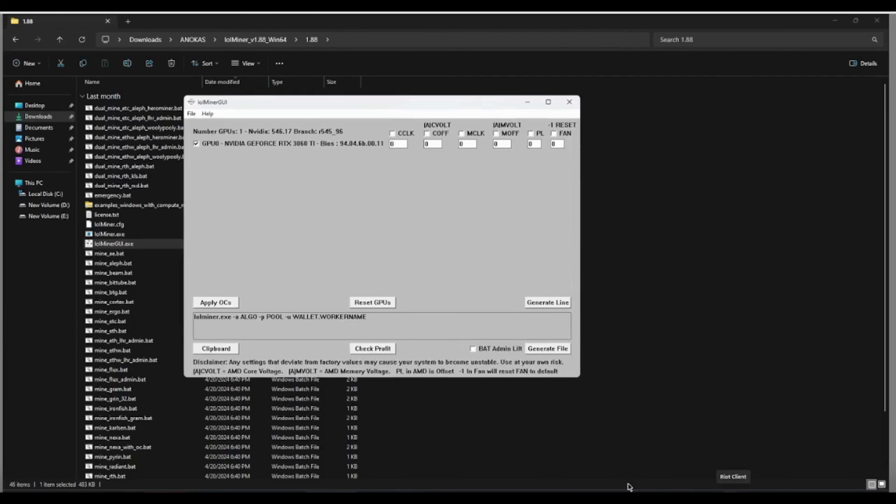
left_click(439, 133)
double_click(437, 143)
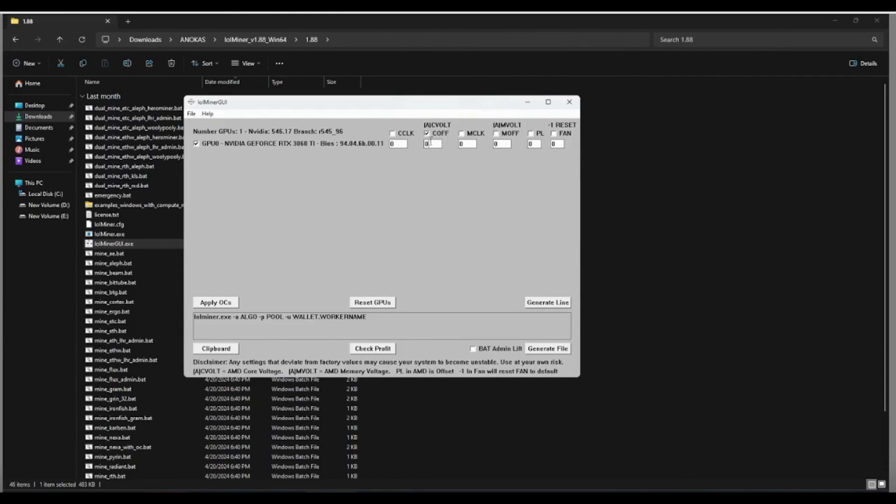
type("15")
left_click(461, 134)
double_click(471, 143)
type("899")
Add power limit 150 and fan 50, apply the overclocks to the RTX 3060 Ti, then minimize
left_click(530, 134)
double_click(537, 145)
type("150")
left_click(553, 133)
left_click(556, 144)
double_click(554, 145)
type("40")
double_click(555, 144)
type("50")
left_click(212, 302)
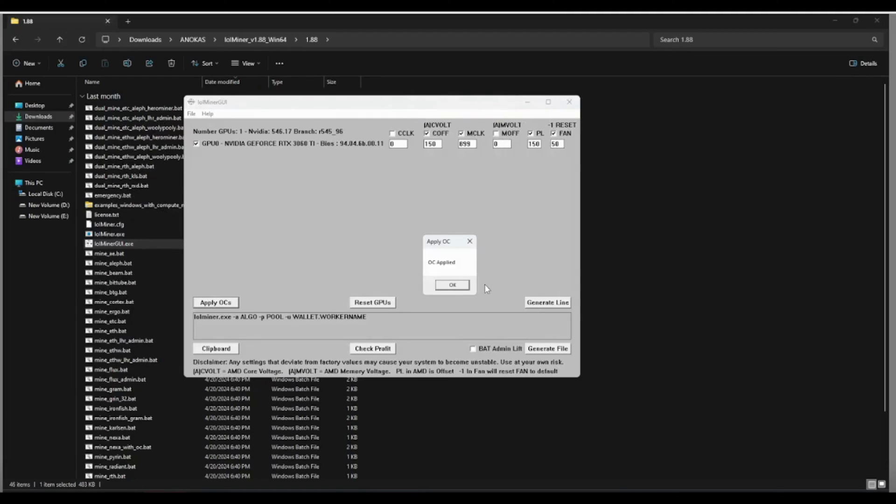
left_click(450, 287)
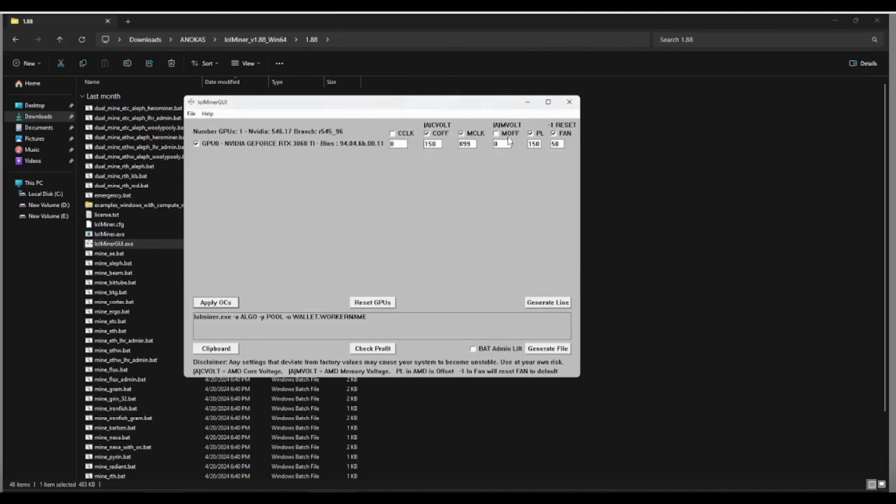
left_click(527, 103)
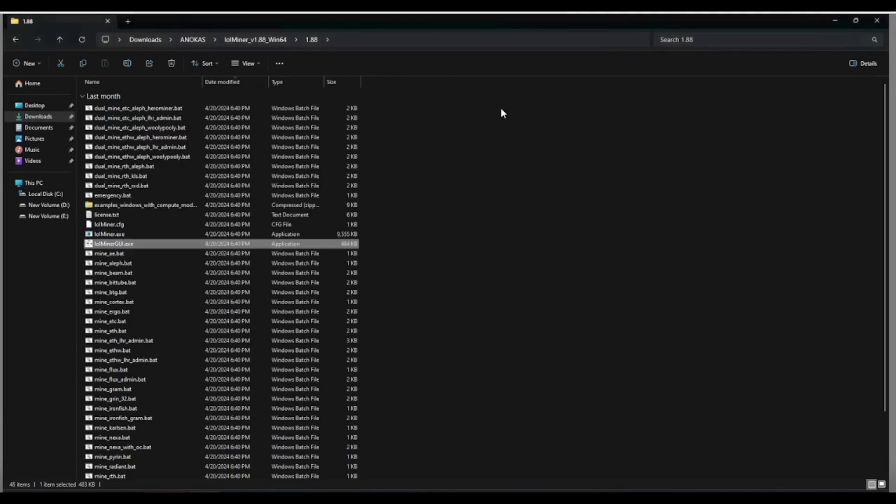
Go up to the ANOKAS folder, open the t-rex-0.26.8-win archive and refresh the listing
left_click(60, 39)
left_click(61, 39)
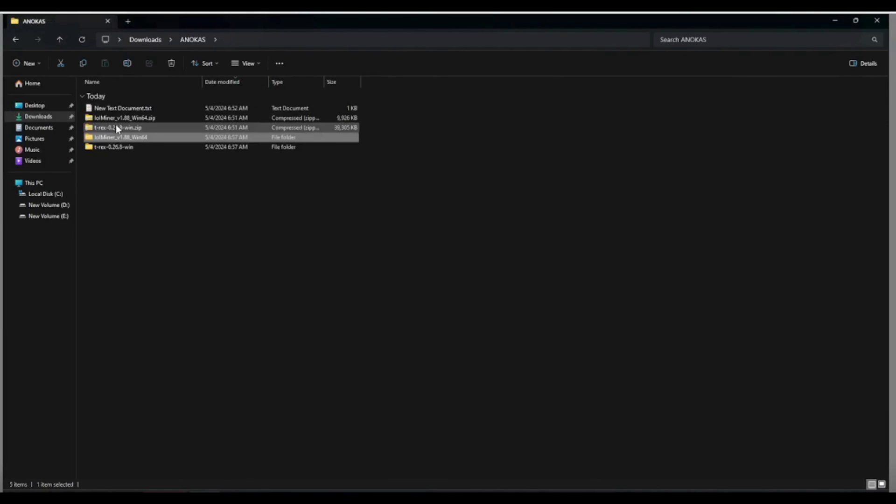
double_click(116, 124)
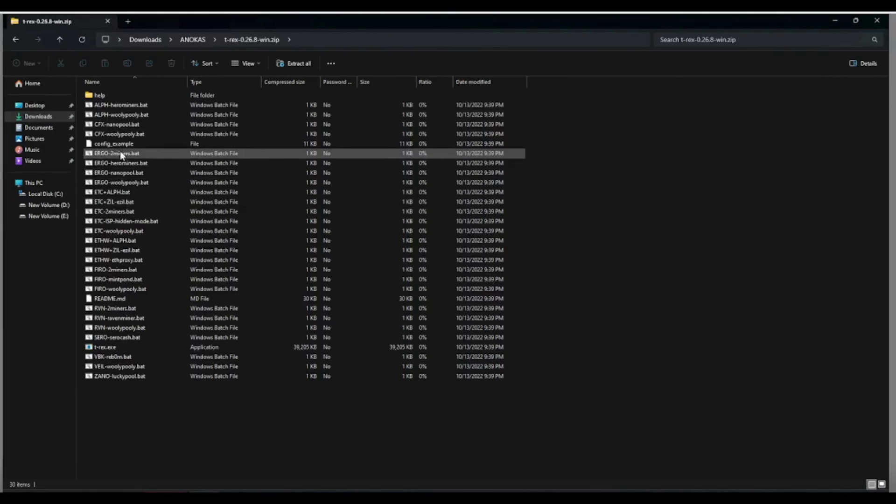
right_click(544, 217)
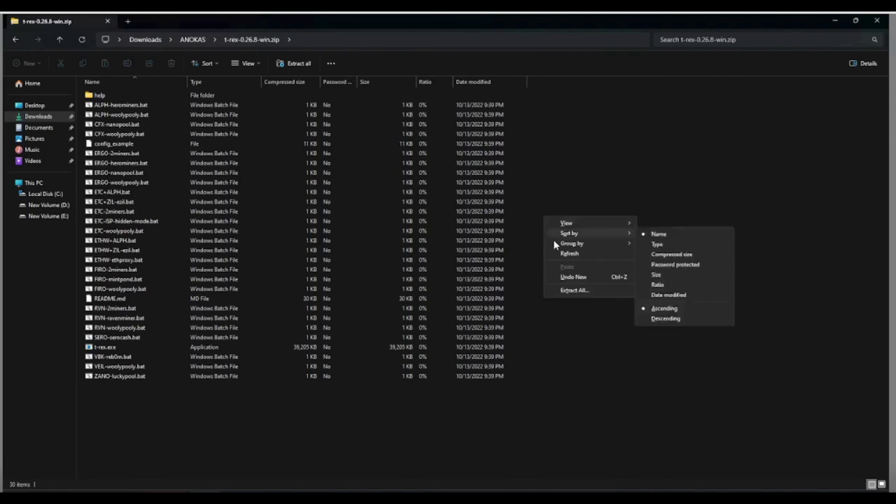
left_click(555, 252)
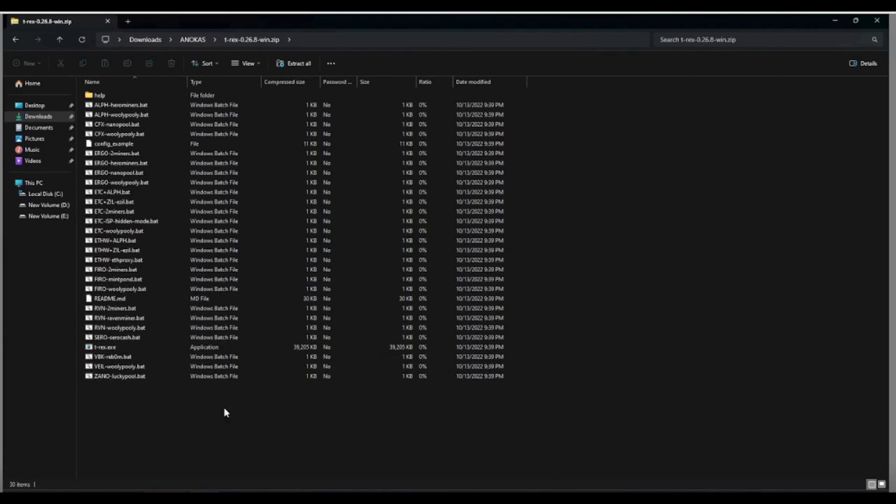
Save ANOKAS-rplant.bat in Notepad, close its tab and return to File Explorer
left_click(322, 490)
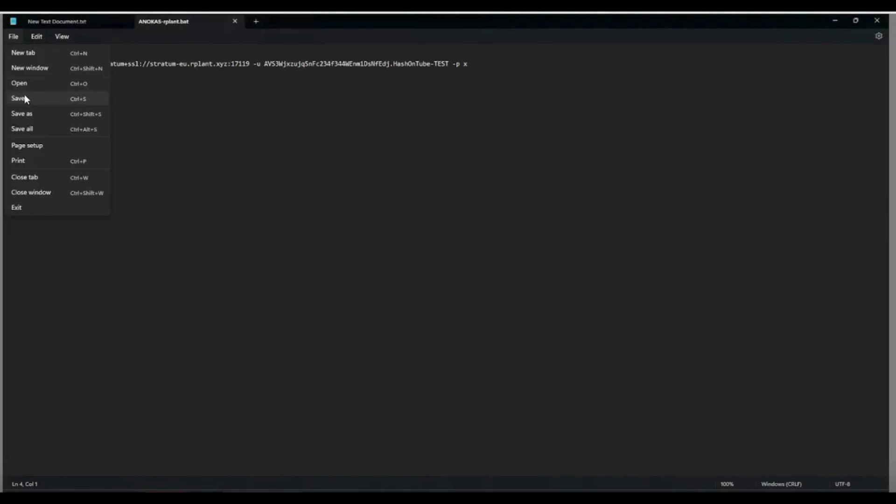
left_click(22, 98)
left_click(234, 21)
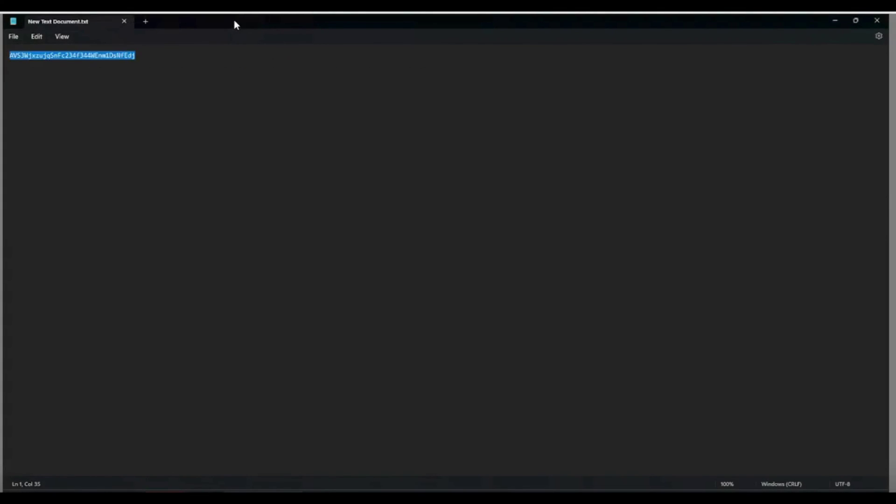
left_click(204, 496)
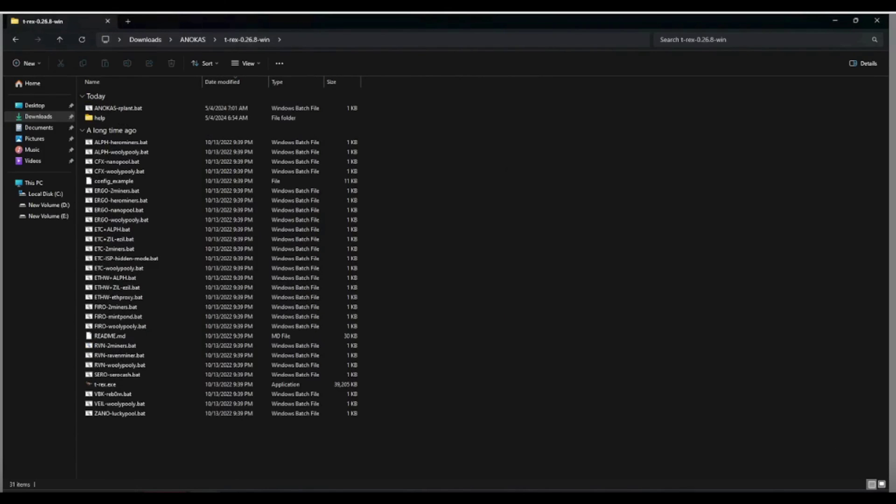
Review the mining command in ANOKAS-rplant.bat in Notepad, then close it
left_click(119, 111)
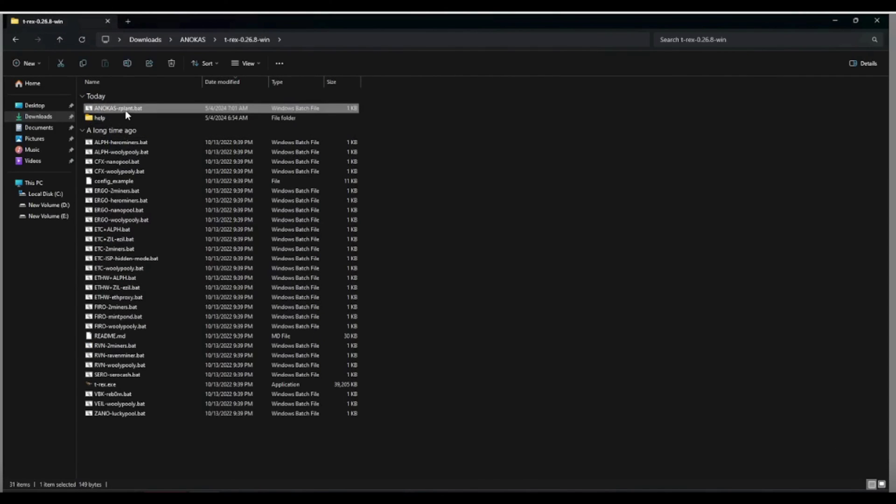
right_click(128, 111)
left_click(148, 128)
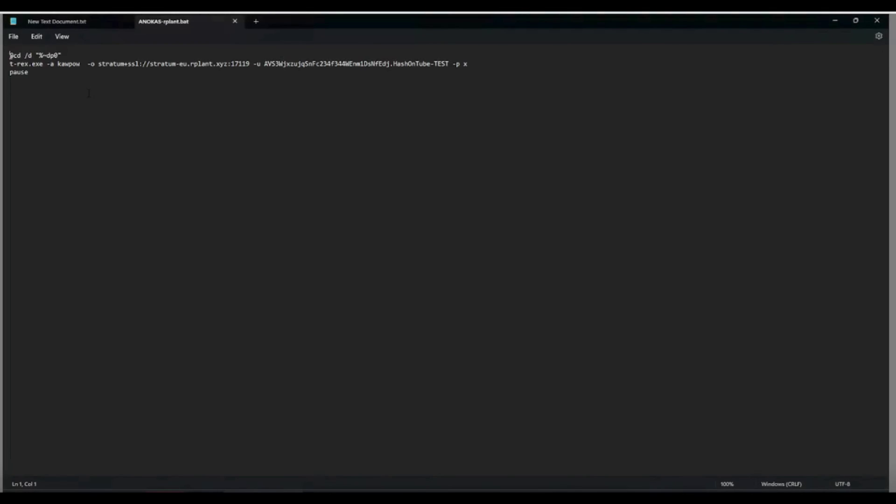
left_click(876, 21)
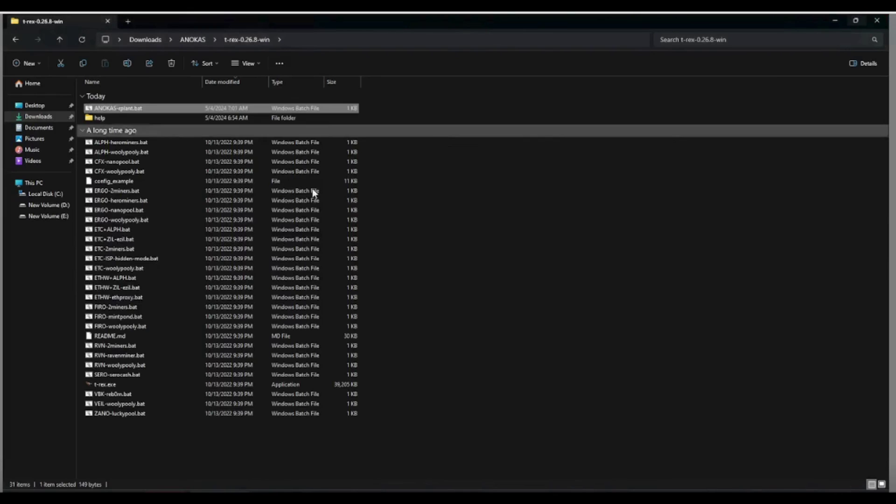
Set t-rex.exe to always run as administrator in its Compatibility properties
right_click(97, 386)
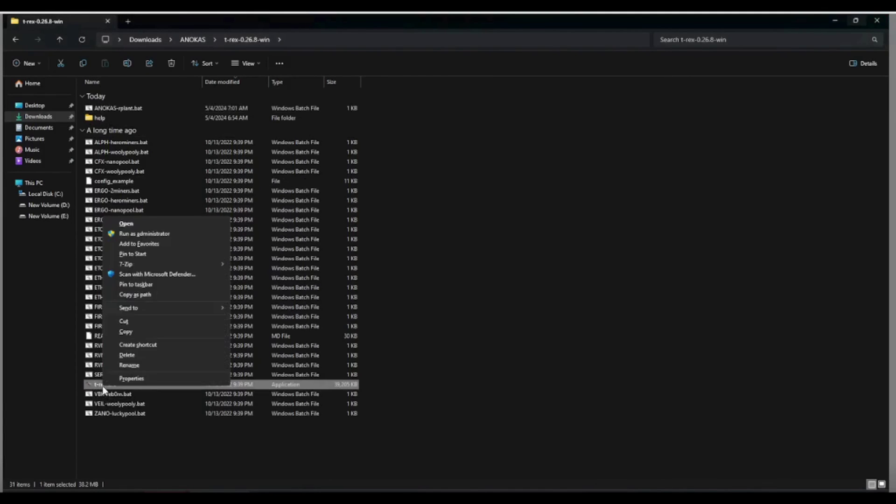
left_click(144, 380)
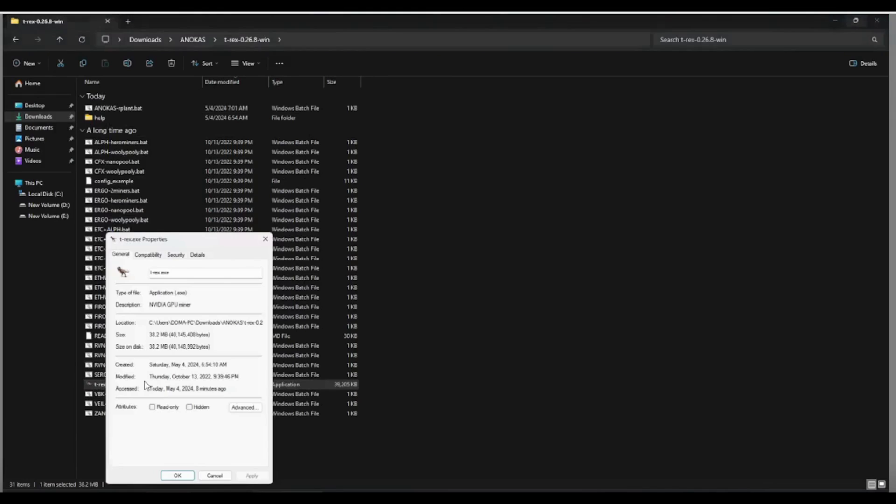
left_click(148, 254)
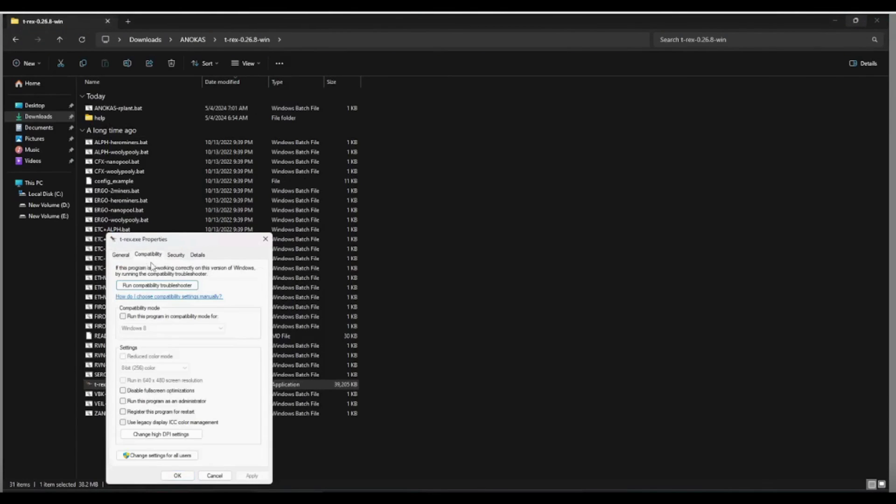
left_click(123, 402)
left_click(254, 476)
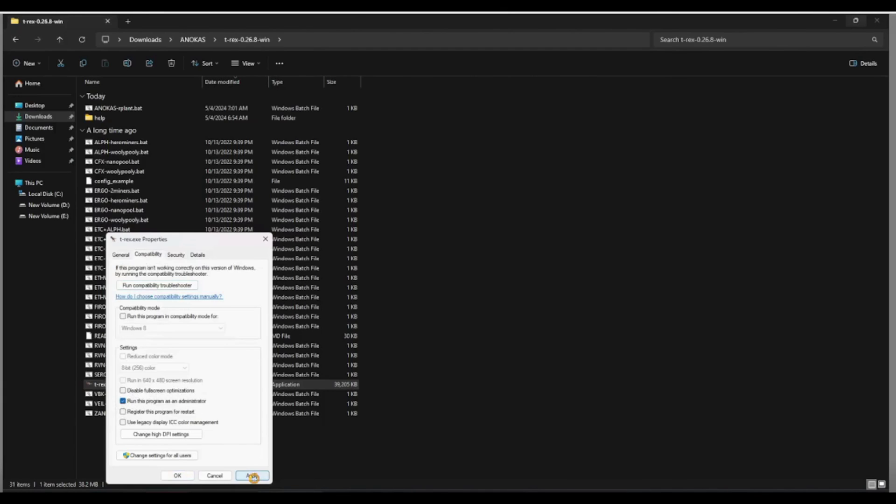
left_click(177, 476)
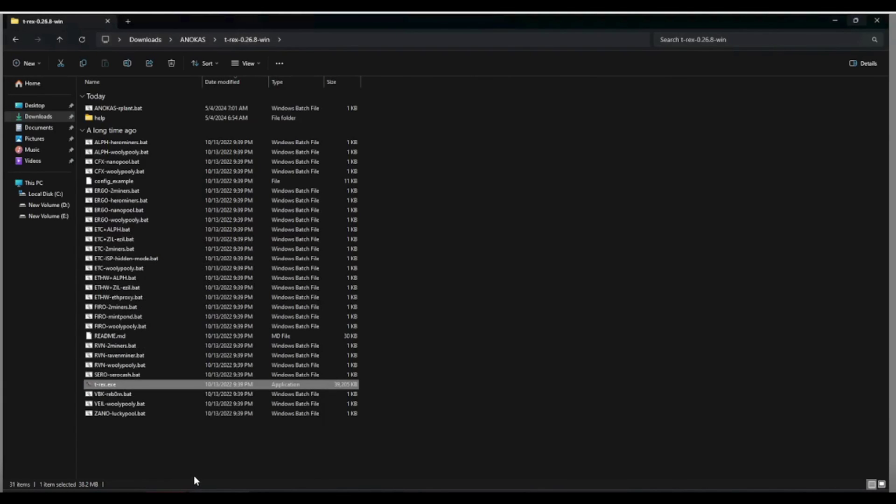
Run ANOKAS-rplant.bat to start T-Rex on stratum-eu.rplant.xyz:17119 and maximize its console
right_click(121, 108)
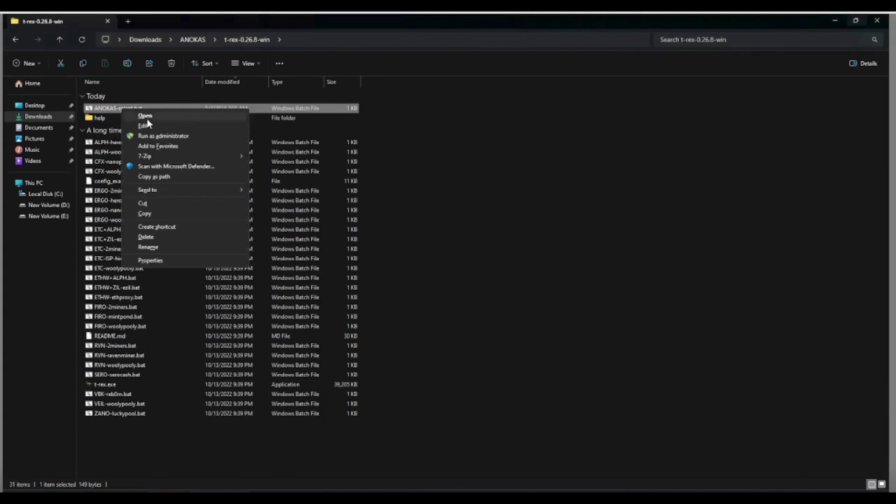
left_click(169, 116)
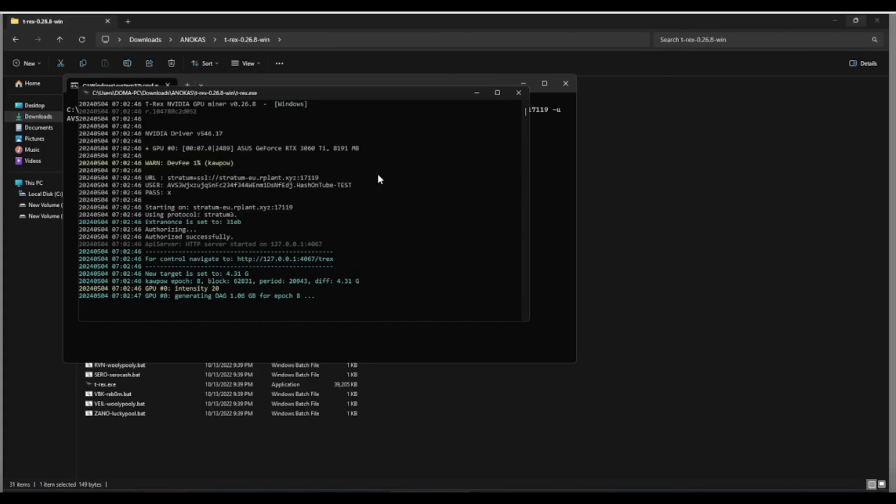
left_click(495, 93)
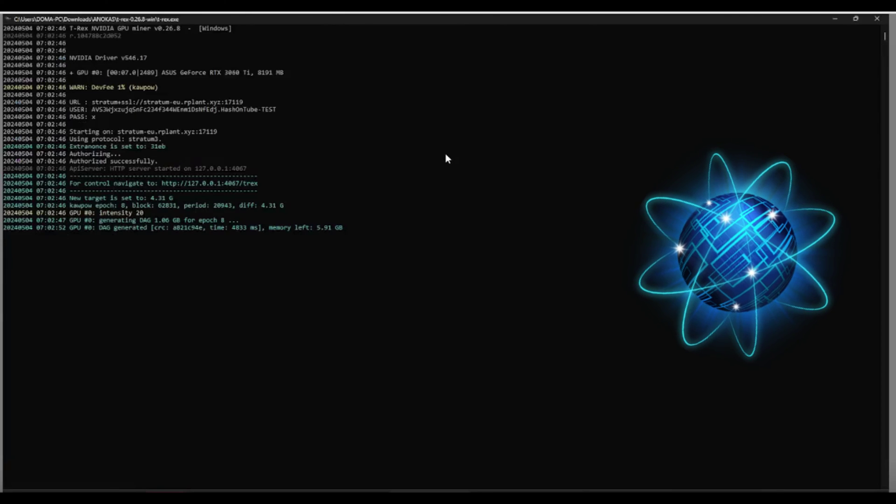